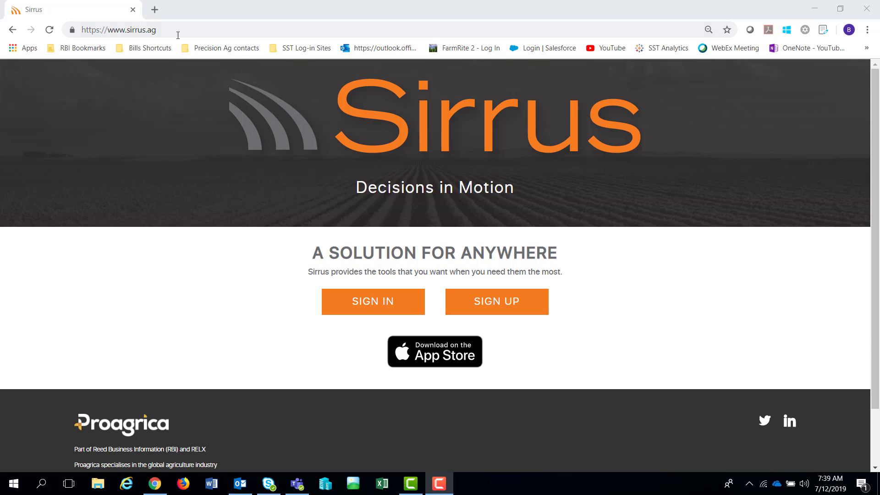
# Step: Sign in to Sirrus from its home page and allow the requested account permissions
pyautogui.moveTo(178, 35); pyautogui.dragTo(81, 31)
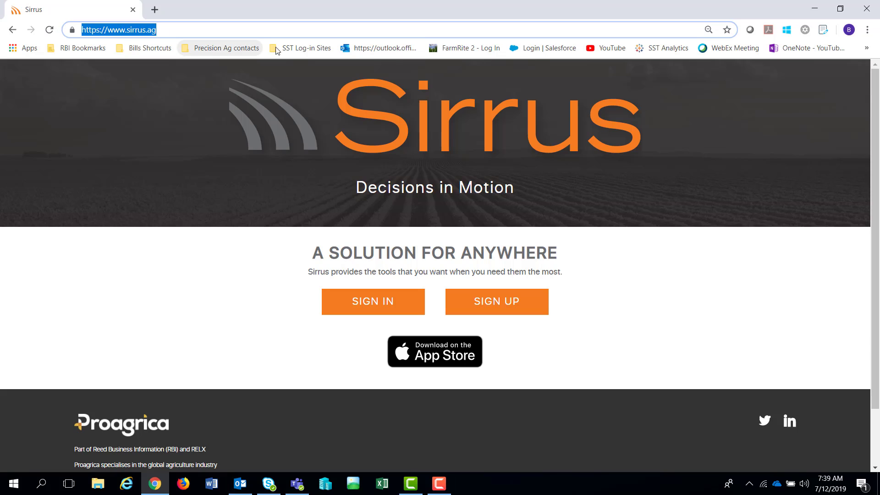
pyautogui.click(364, 301)
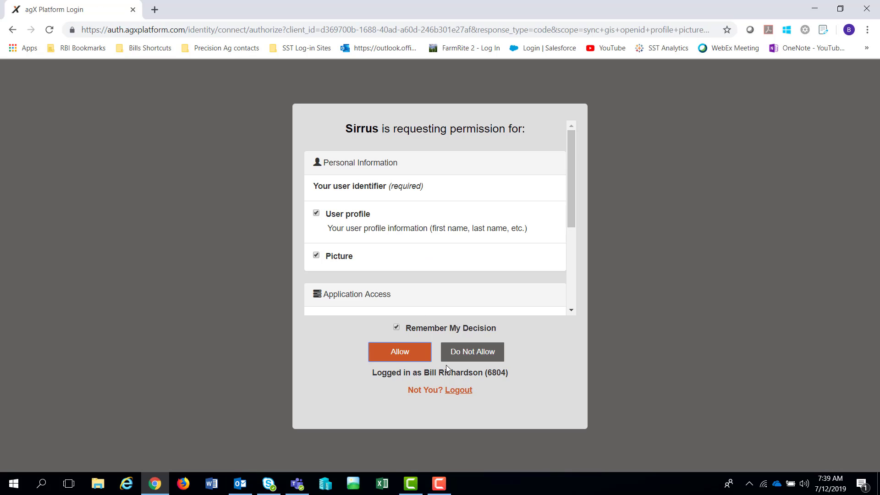
pyautogui.click(403, 354)
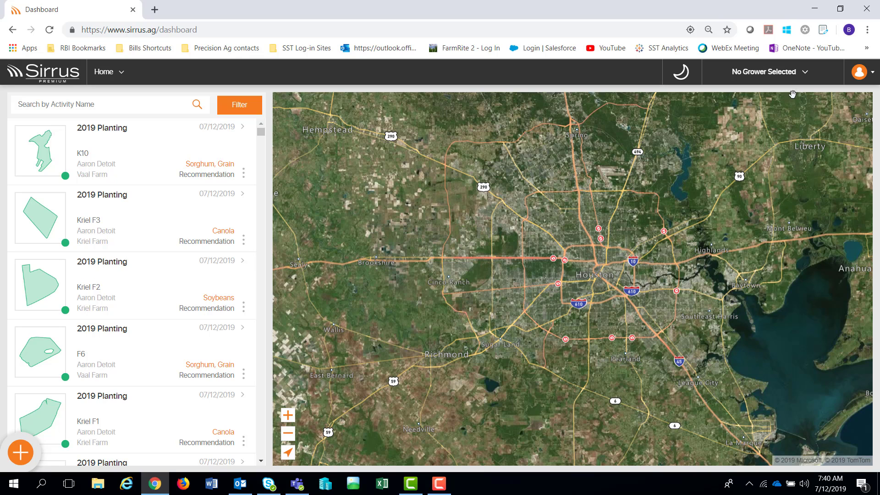
# Step: Open the user settings and view the agX account management page, closing it when finished
pyautogui.click(875, 73)
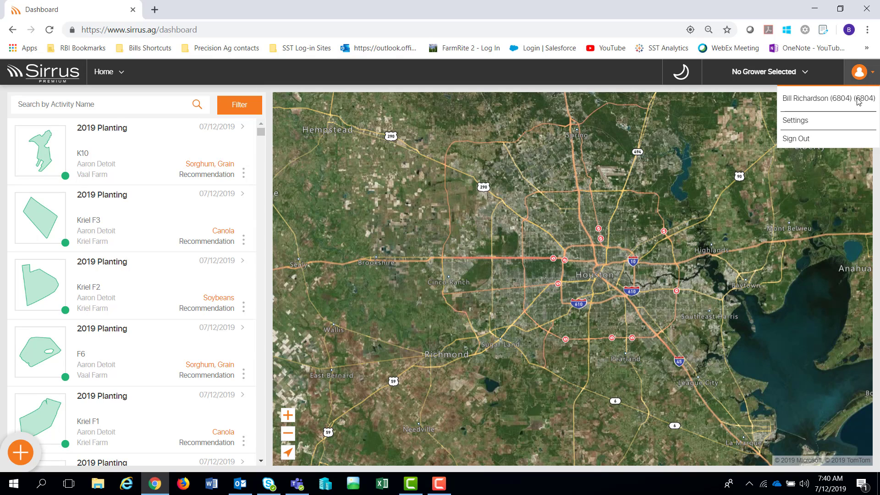
pyautogui.click(795, 120)
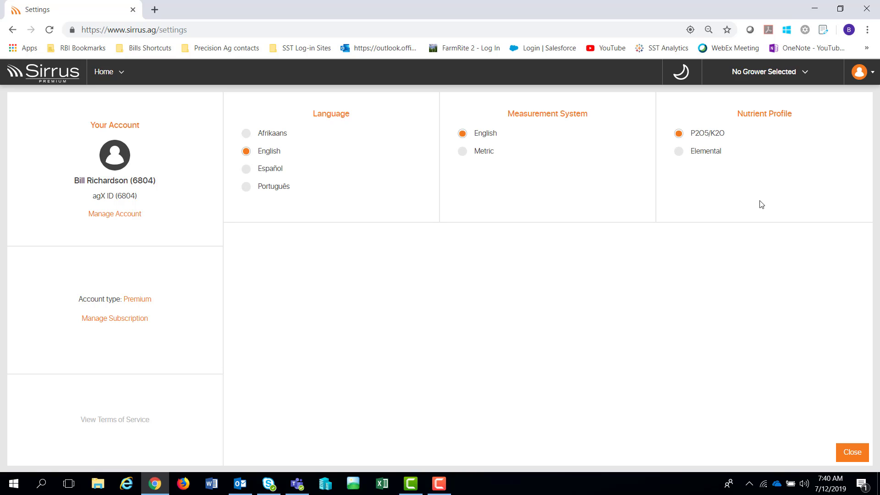
pyautogui.click(118, 219)
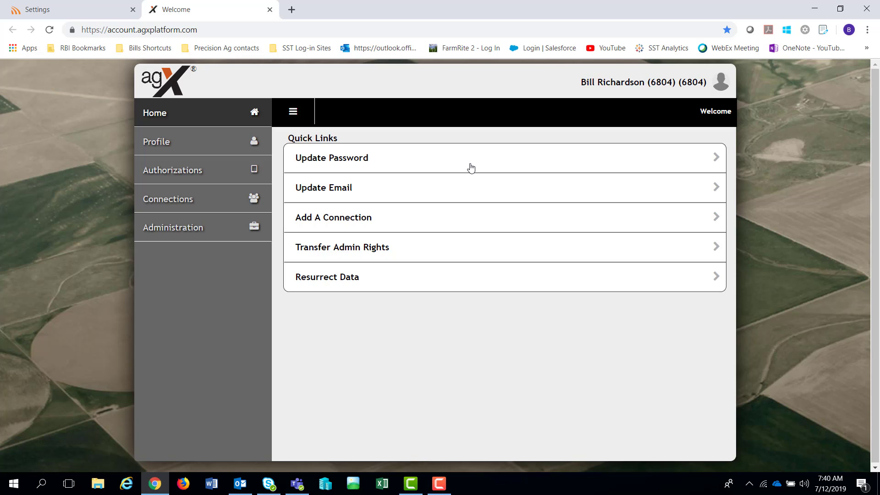
pyautogui.click(270, 10)
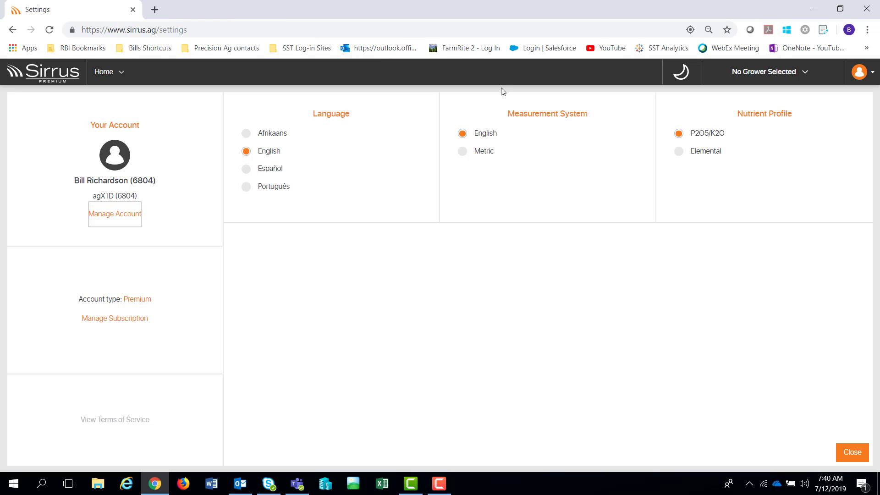
pyautogui.click(874, 79)
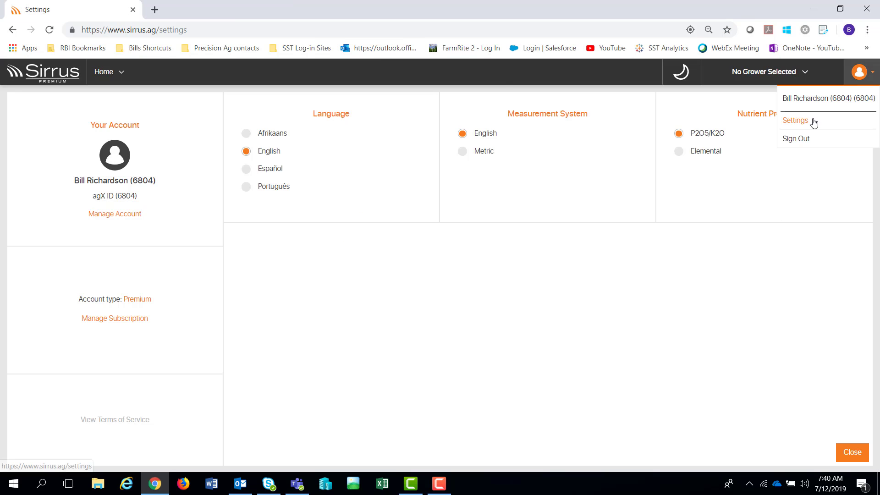
pyautogui.click(802, 74)
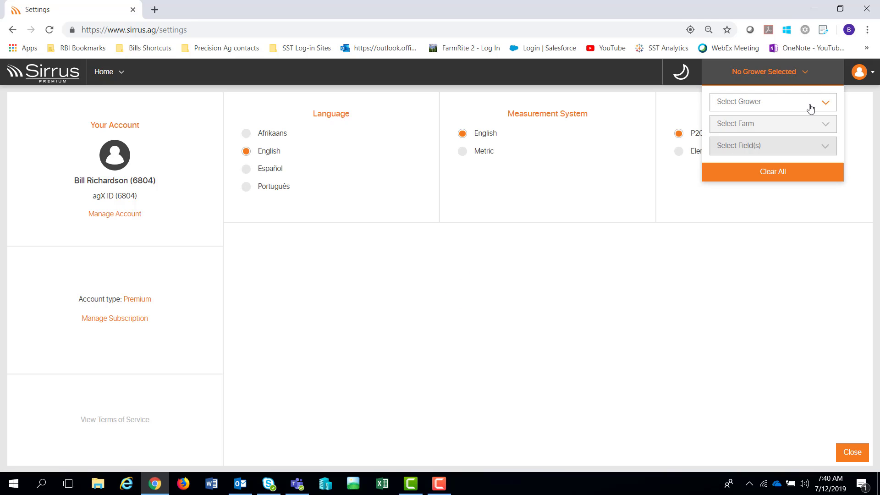
pyautogui.click(829, 105)
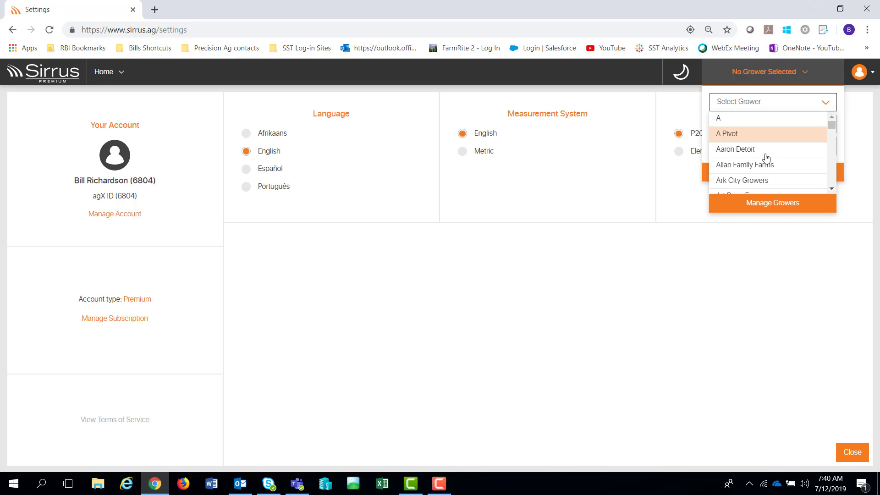
pyautogui.click(781, 213)
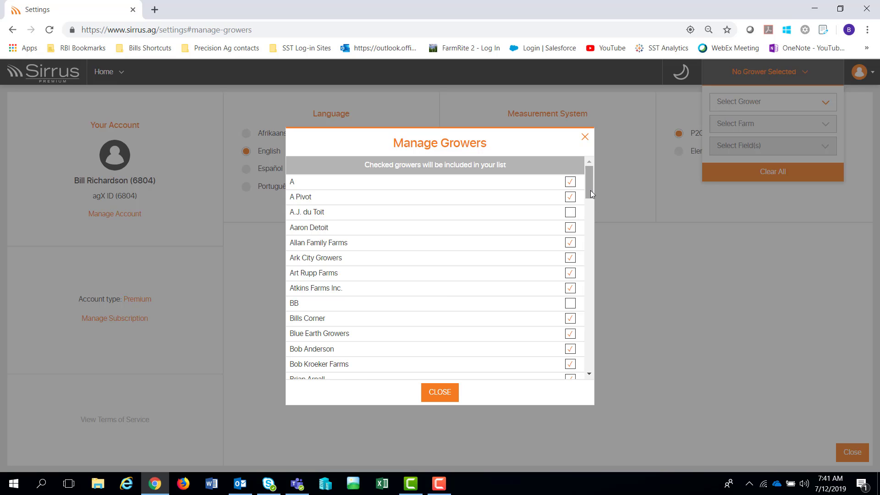
pyautogui.moveTo(590, 190); pyautogui.dragTo(588, 369)
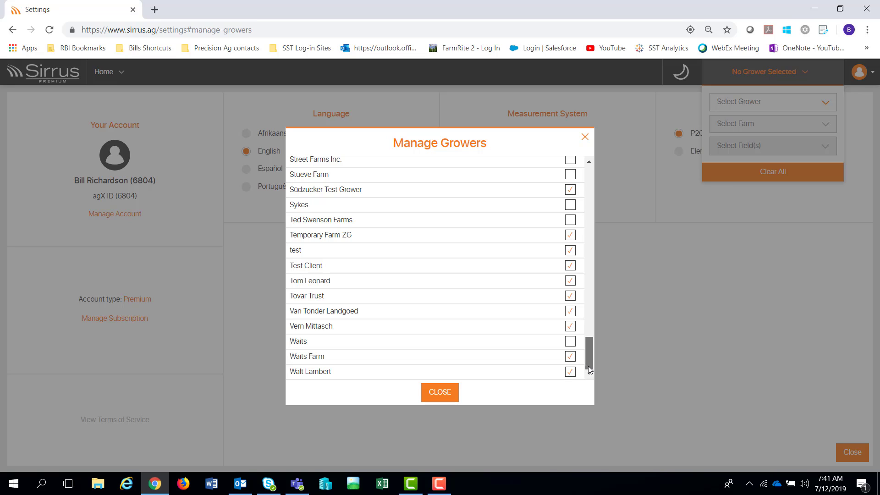
pyautogui.click(570, 341)
pyautogui.click(570, 220)
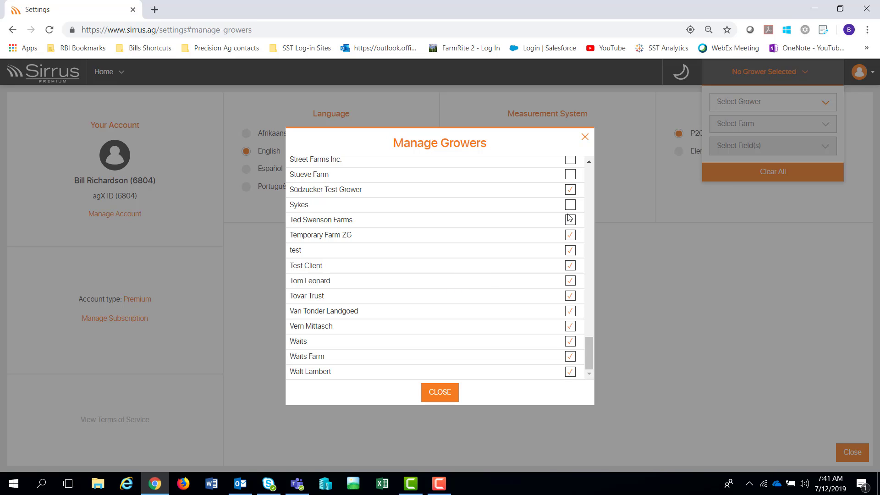
pyautogui.click(454, 394)
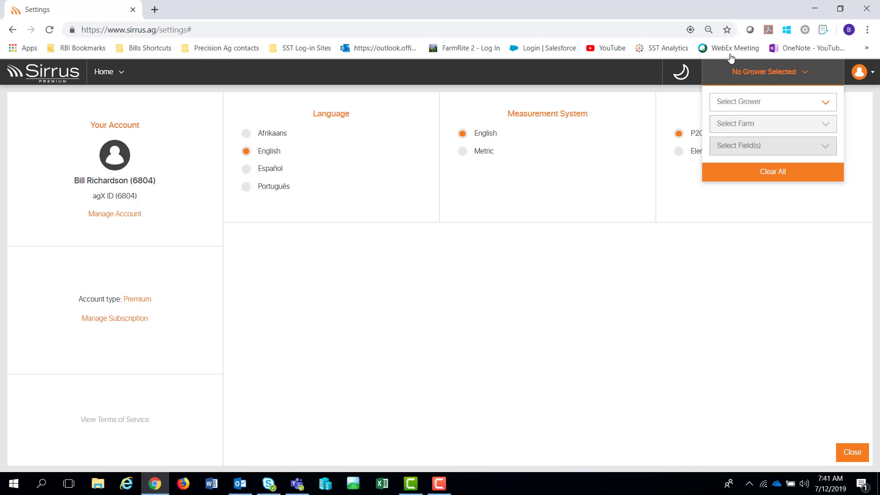
# Step: Check the grower selection list for the newly included growers, leaving no grower selected
pyautogui.click(825, 102)
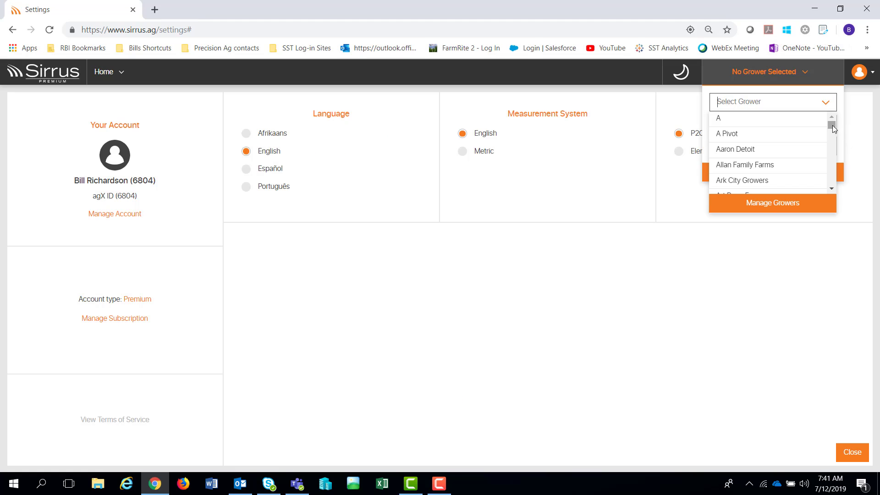
pyautogui.moveTo(833, 125); pyautogui.dragTo(835, 193)
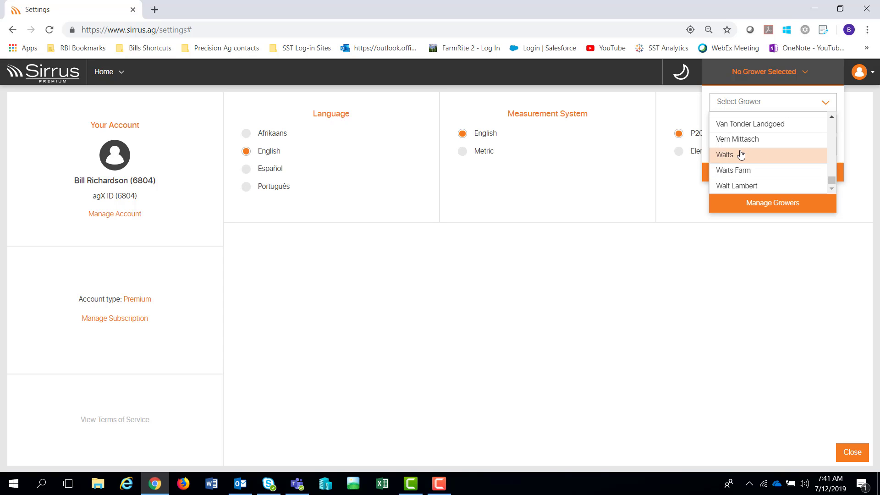
pyautogui.moveTo(833, 178); pyautogui.dragTo(832, 110)
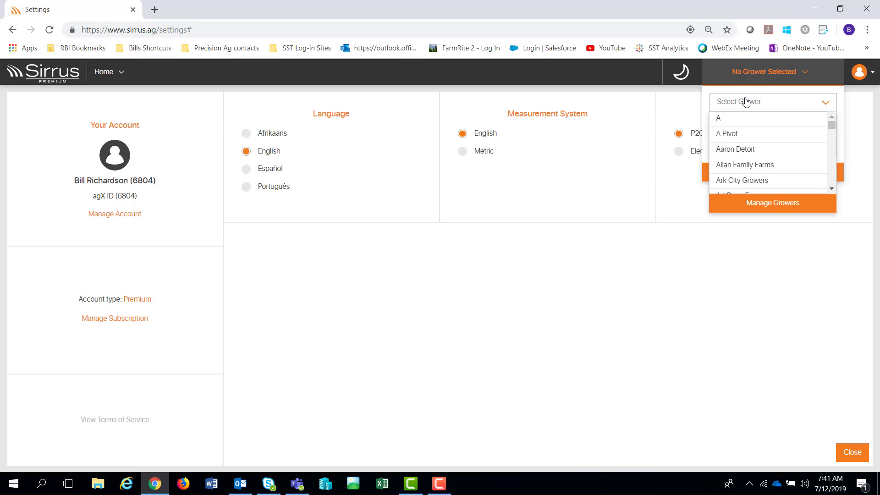
pyautogui.click(690, 81)
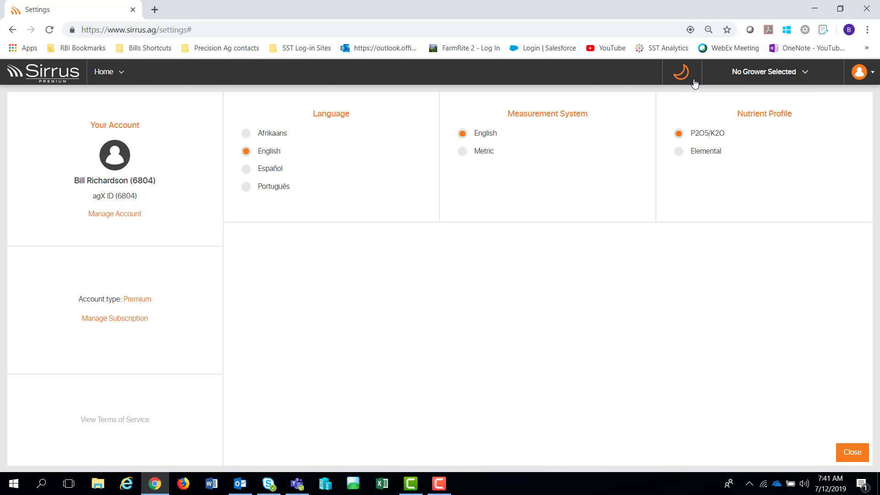
# Step: Return to the home dashboard and select Allan Family Farms as the grower
pyautogui.click(99, 73)
pyautogui.click(101, 101)
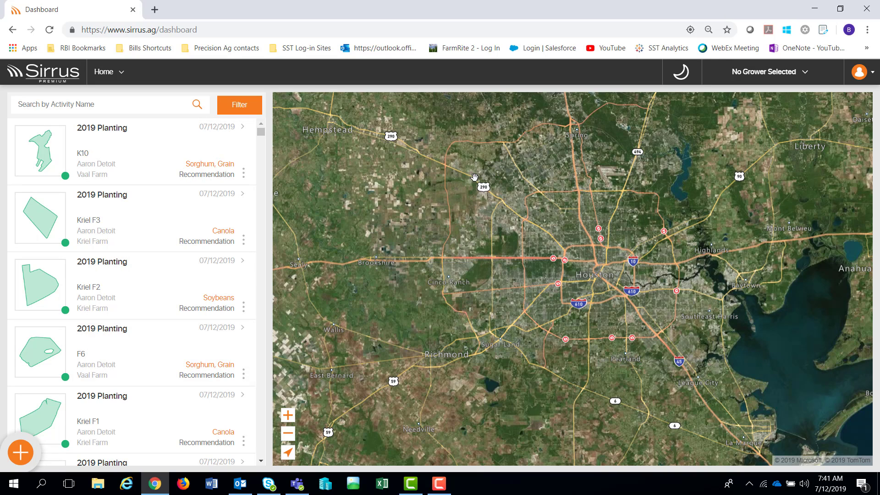
pyautogui.click(806, 76)
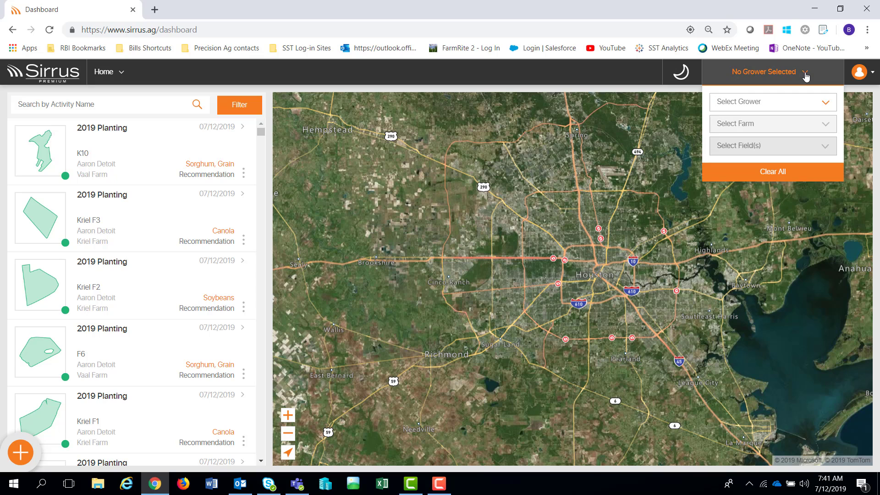
pyautogui.click(820, 107)
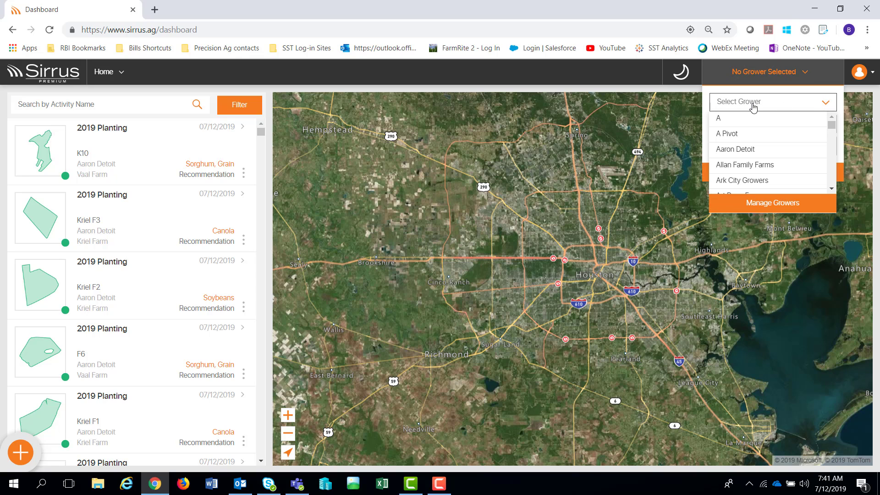
pyautogui.click(748, 167)
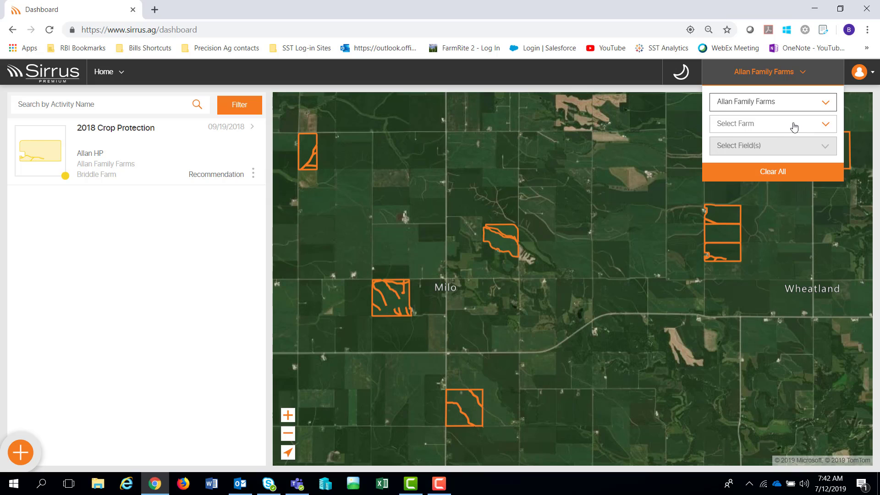
pyautogui.click(572, 122)
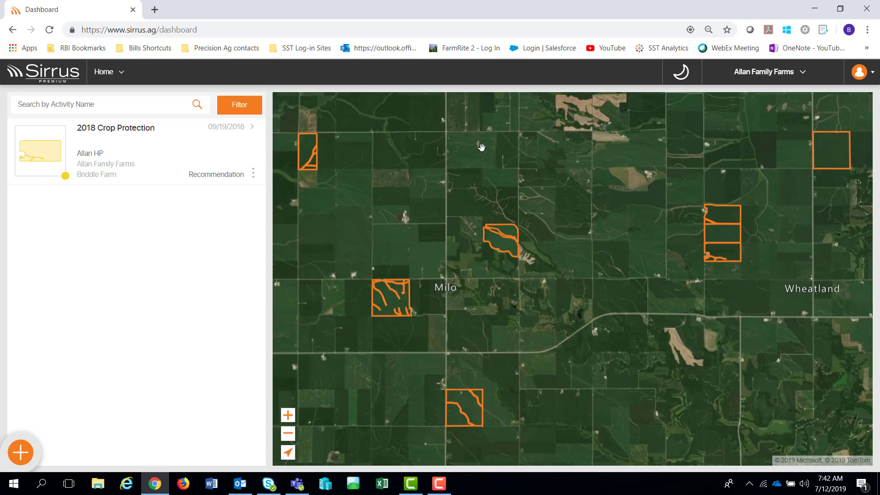
# Step: Start a new planting activity and select the Allan HP, Briddle Home, Briddle North and South Field fields
pyautogui.click(23, 456)
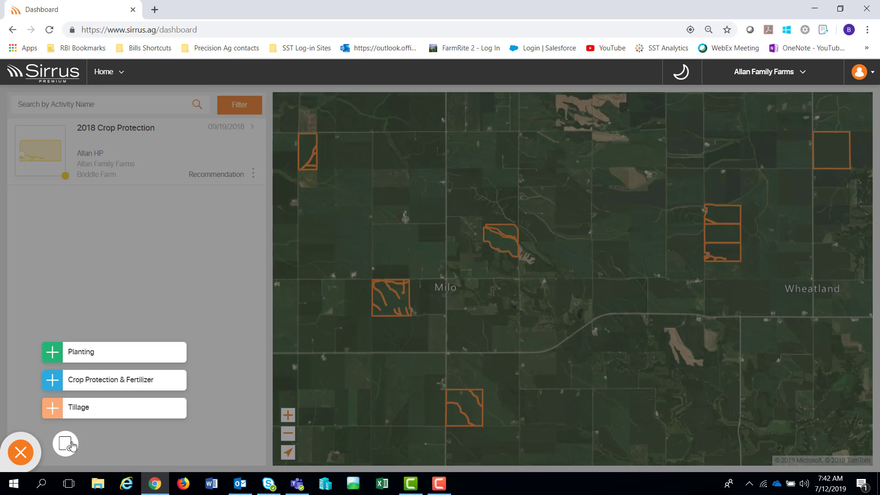
pyautogui.click(81, 359)
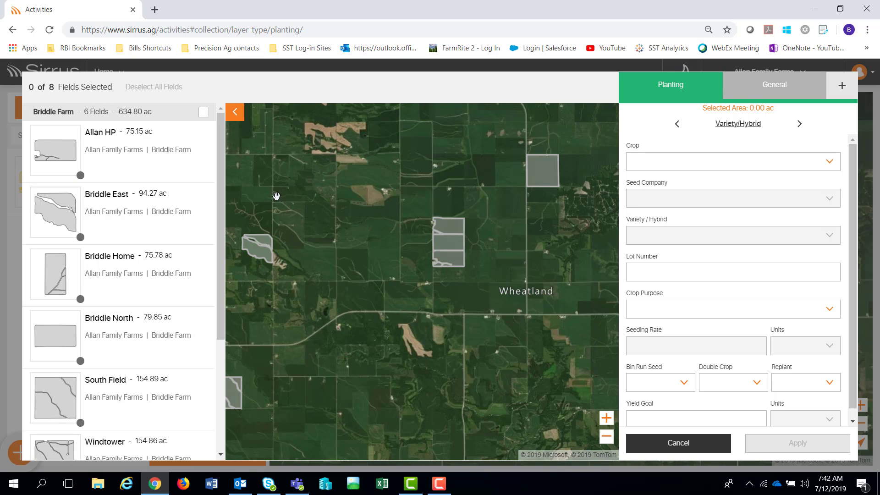
pyautogui.click(123, 160)
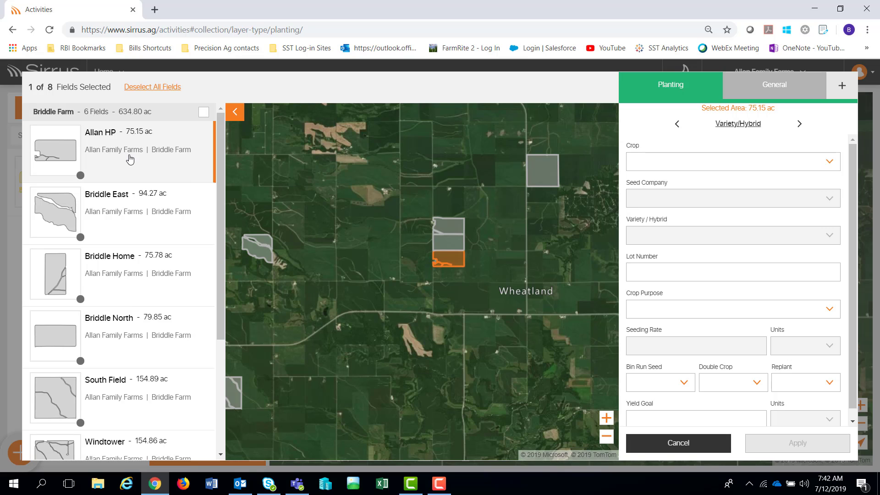
pyautogui.click(128, 279)
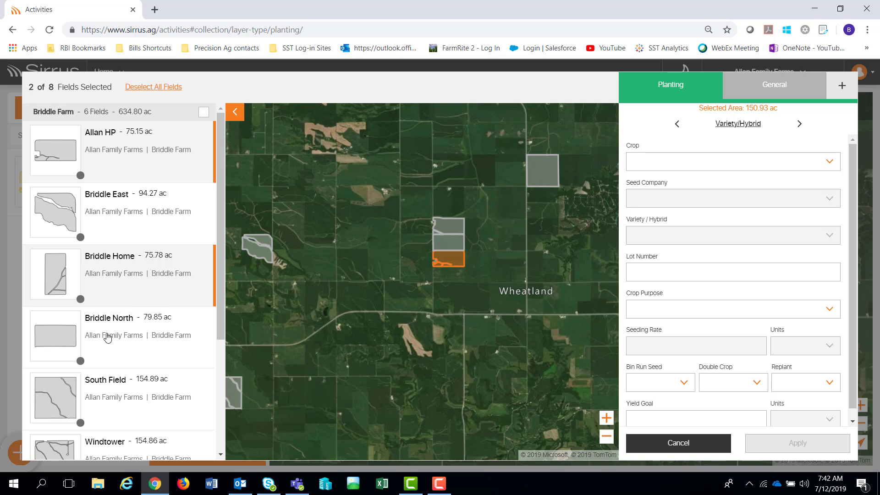
pyautogui.click(105, 337)
pyautogui.click(121, 398)
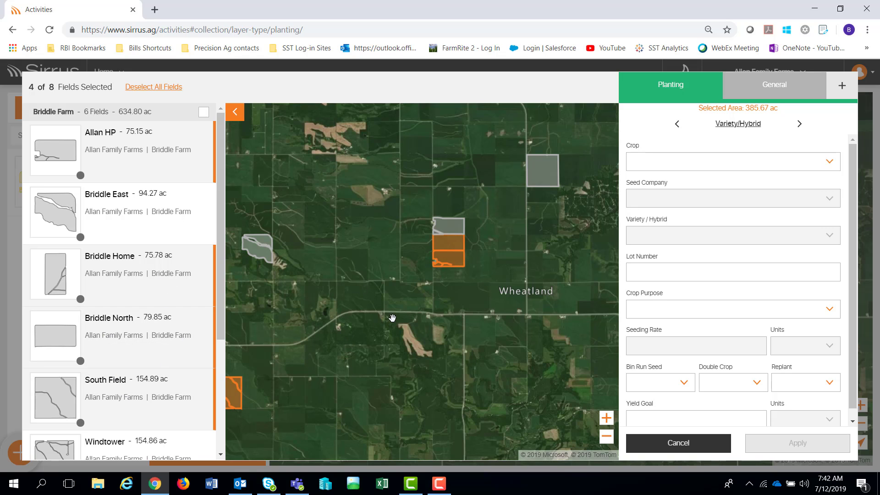
pyautogui.scroll(-3, 392, 318)
pyautogui.scroll(-2, 357, 317)
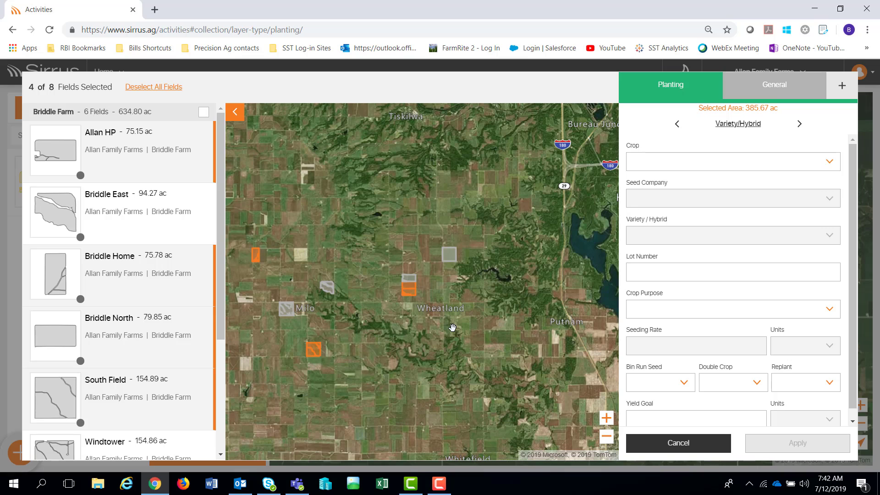
# Step: Add Fescue, Tall and Fieldpea to the short list of crops for the planting activity
pyautogui.click(836, 163)
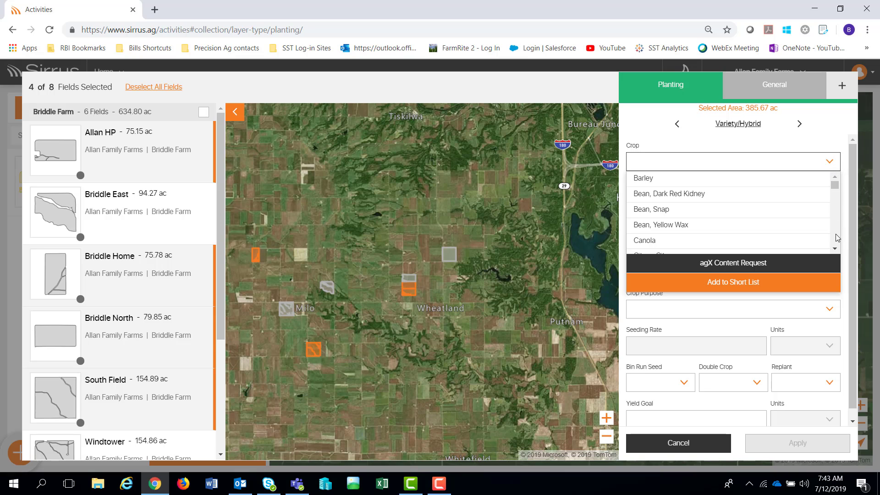
pyautogui.scroll(-2, 837, 238)
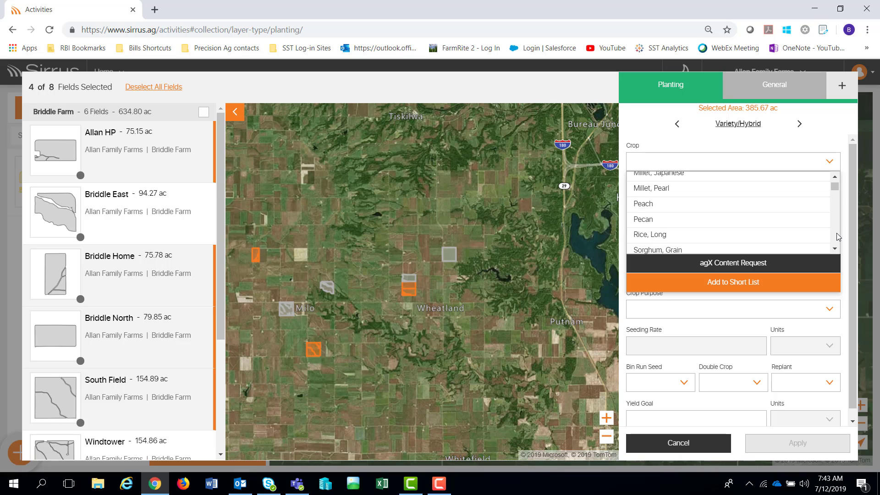
pyautogui.scroll(-2, 839, 237)
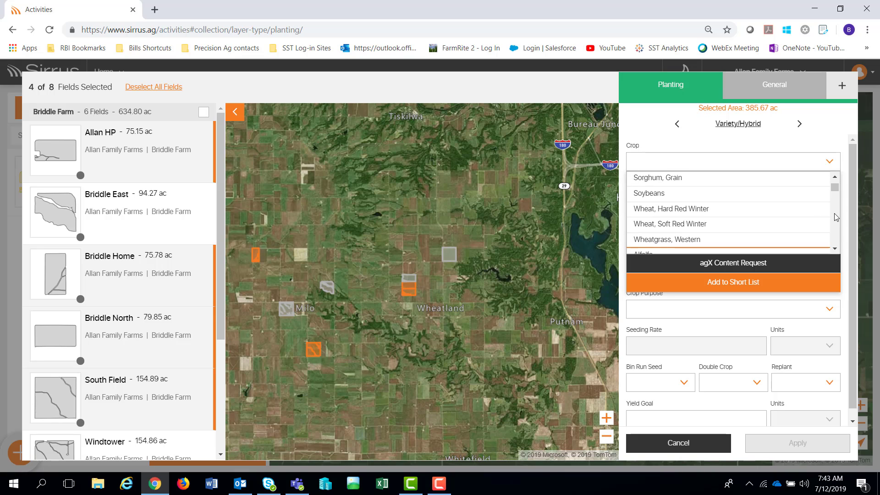
pyautogui.click(724, 287)
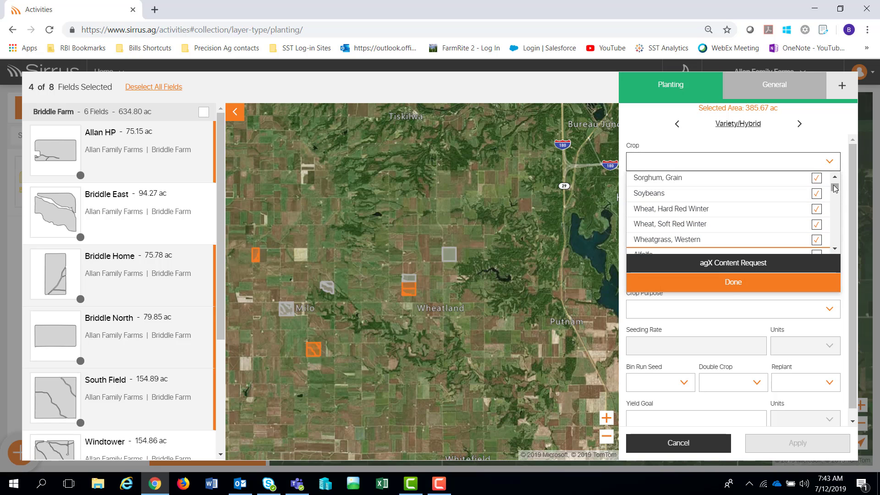
pyautogui.scroll(-5, 836, 188)
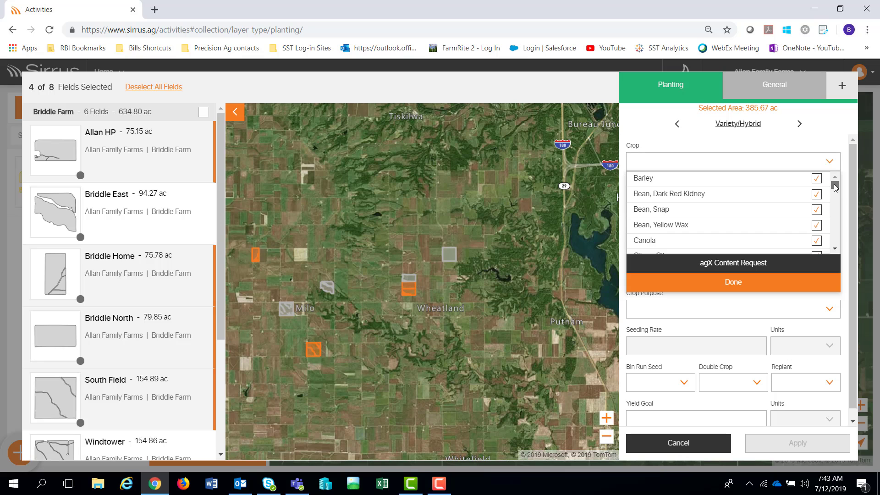
pyautogui.moveTo(835, 185); pyautogui.dragTo(827, 211)
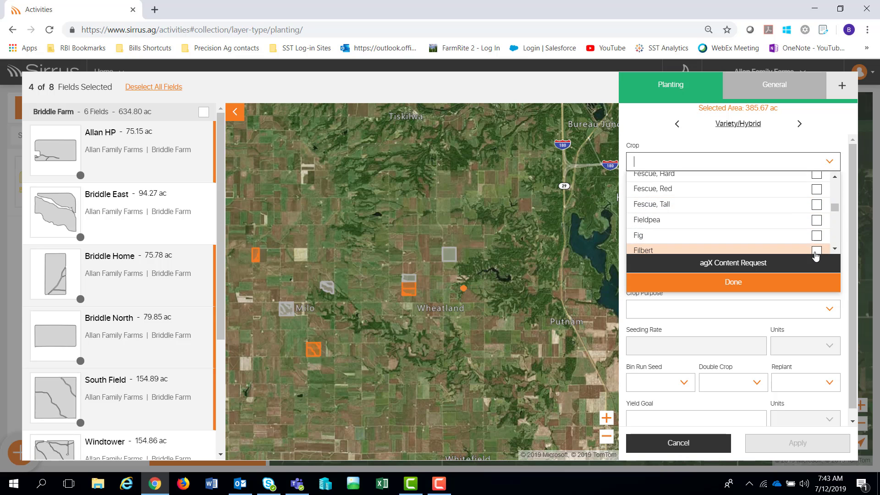
pyautogui.click(797, 280)
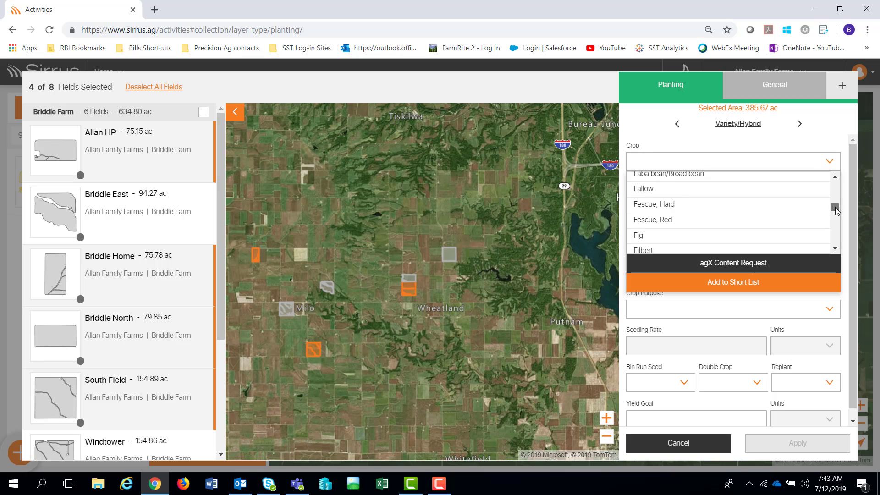
# Step: Check the updated crop short list and set the crop to Soybeans
pyautogui.moveTo(836, 209); pyautogui.dragTo(841, 182)
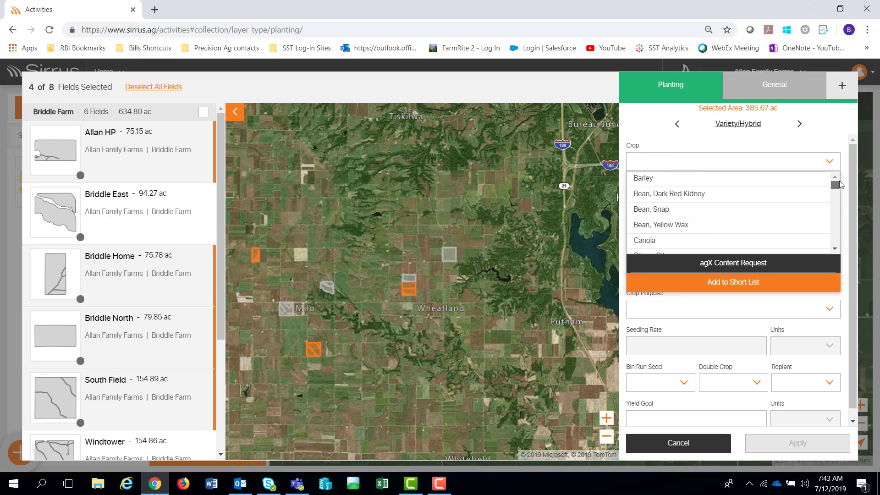
pyautogui.scroll(-2, 835, 239)
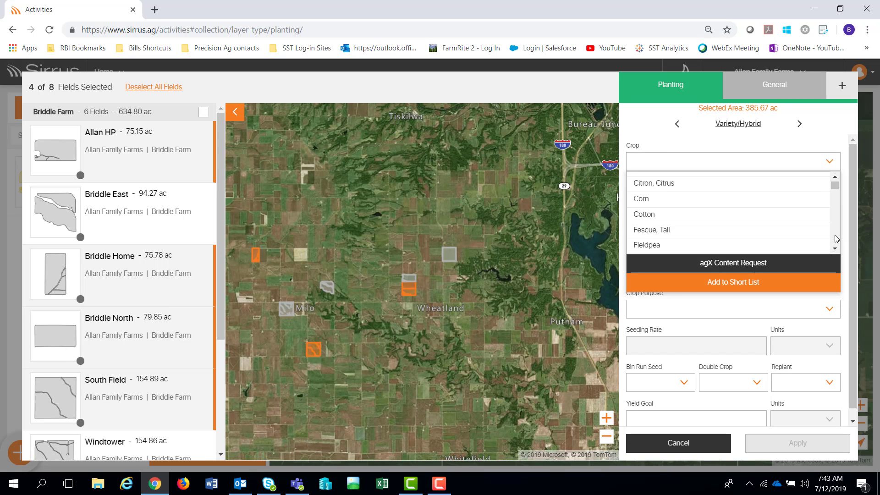
pyautogui.scroll(-15, 836, 239)
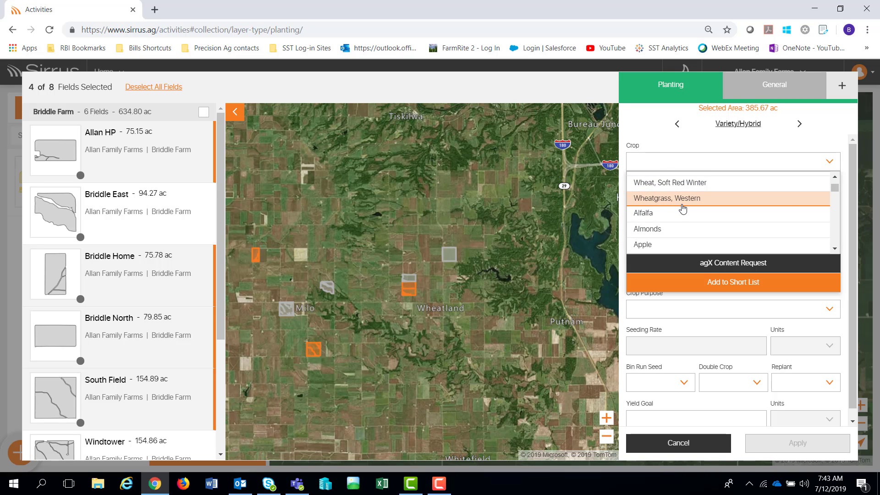
pyautogui.moveTo(835, 188); pyautogui.dragTo(837, 179)
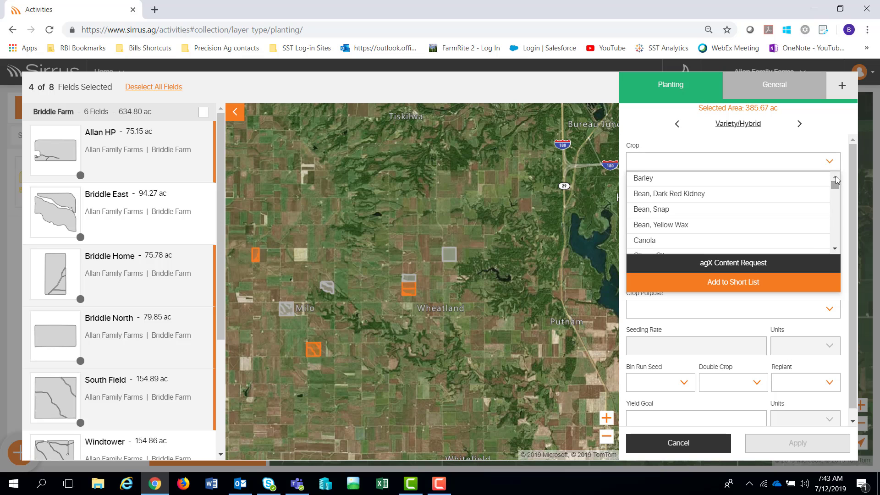
pyautogui.scroll(-3, 793, 206)
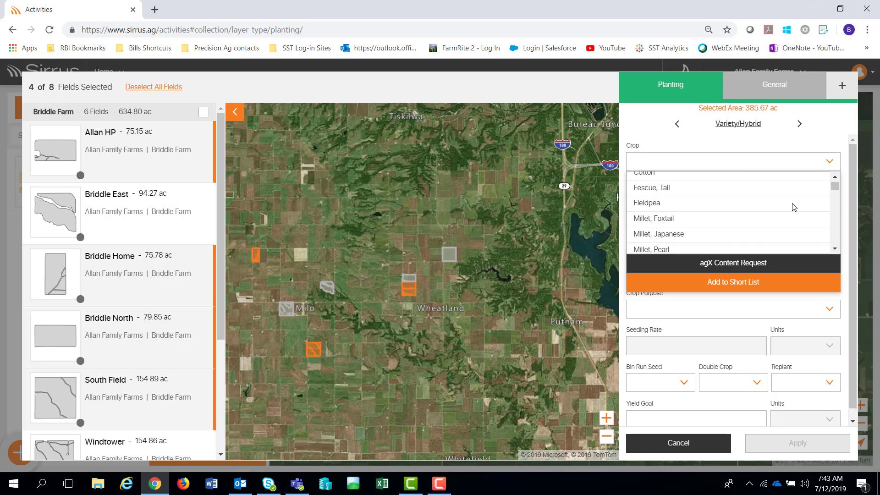
pyautogui.scroll(-1, 796, 205)
pyautogui.scroll(-2, 796, 206)
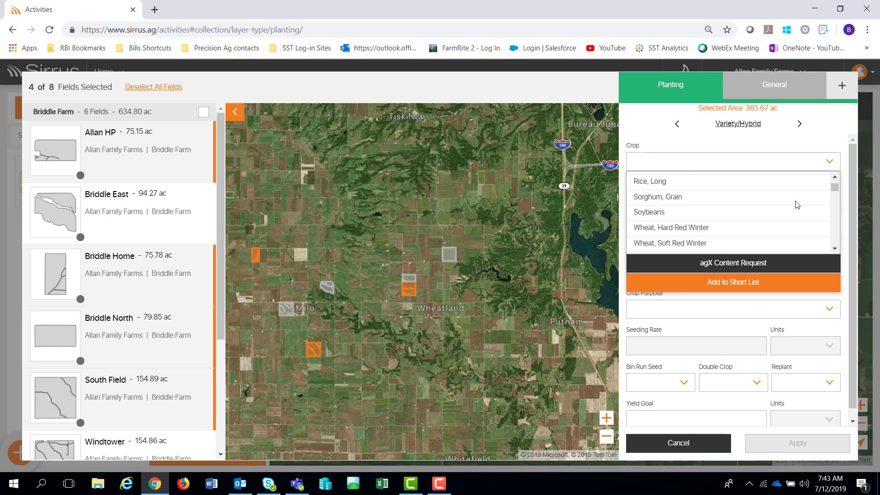
pyautogui.click(810, 216)
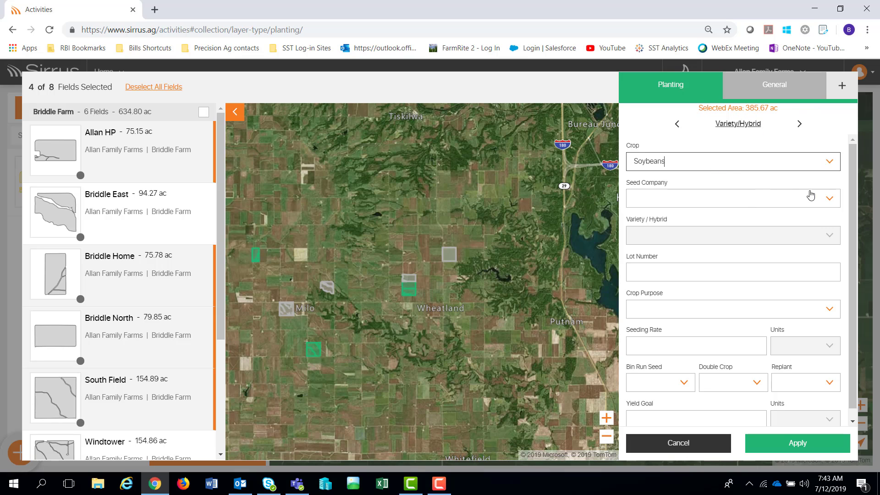
# Step: Set the seed company to ASGROW and the variety to 5801RR
pyautogui.click(827, 203)
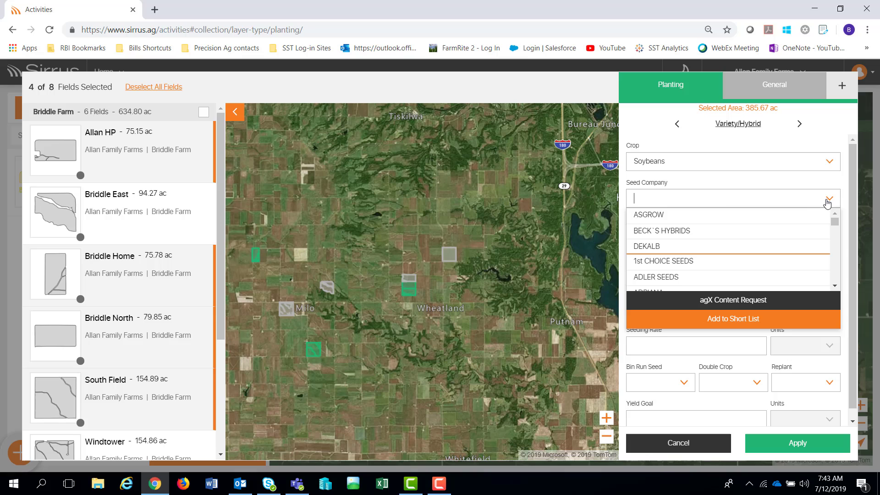
pyautogui.click(665, 220)
pyautogui.click(674, 236)
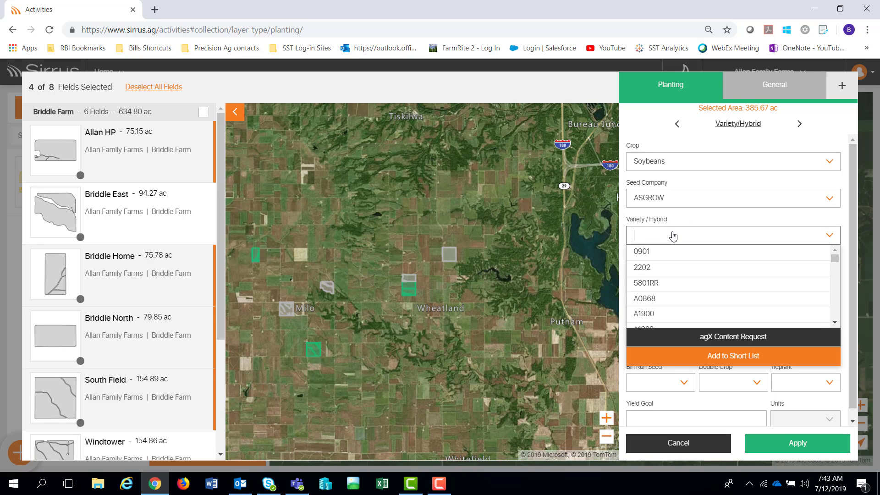
pyautogui.click(661, 284)
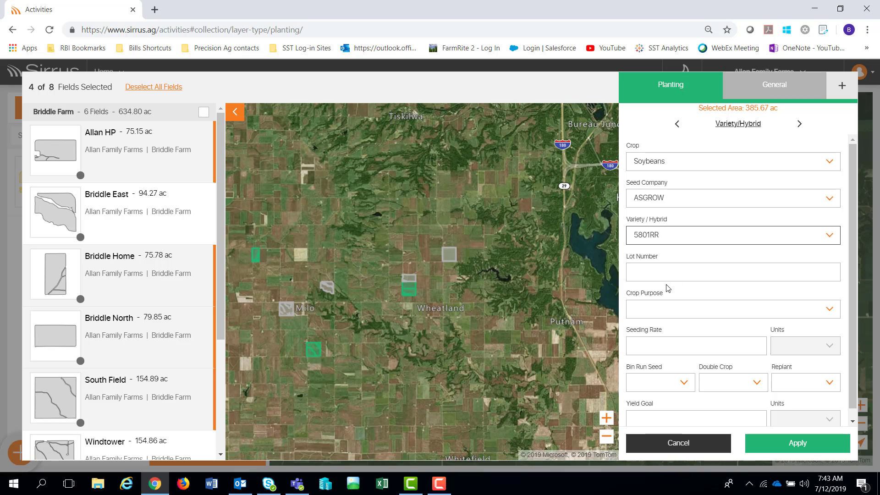
# Step: Set the crop purpose to Dry Grain and the seeding rate to 155000 seed/ac
pyautogui.click(666, 315)
pyautogui.click(662, 339)
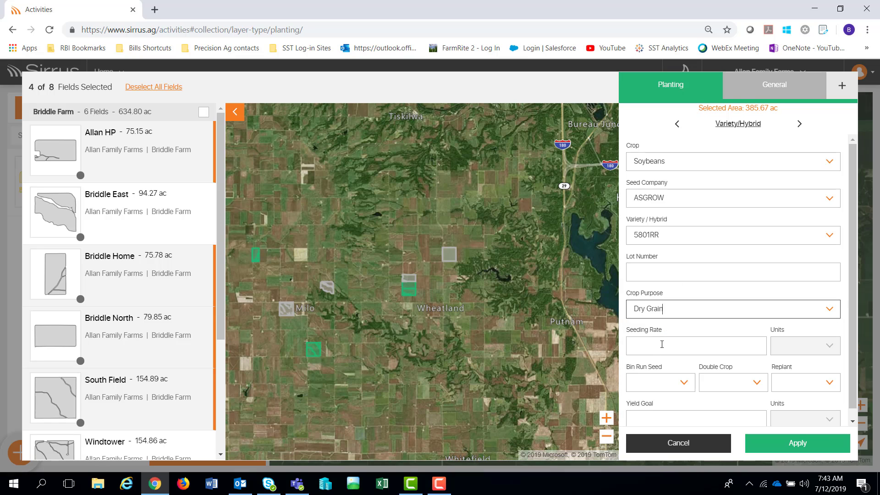
pyautogui.click(666, 344)
pyautogui.write('155000')
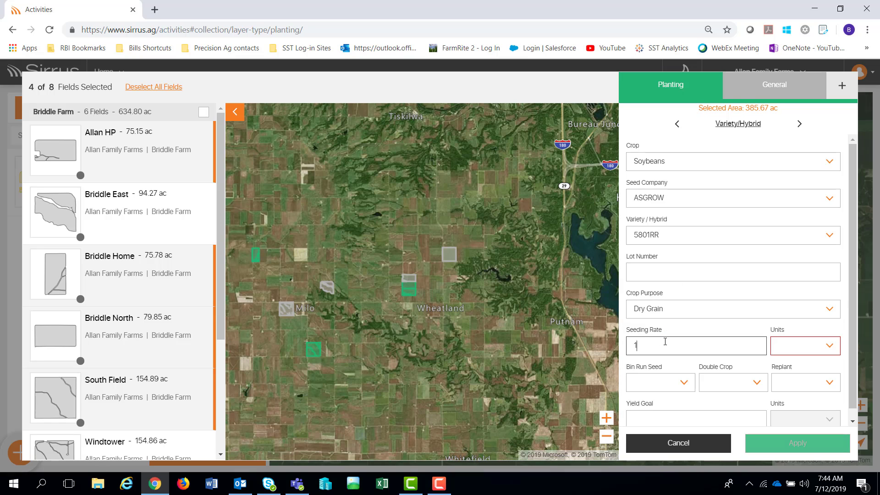
pyautogui.click(795, 345)
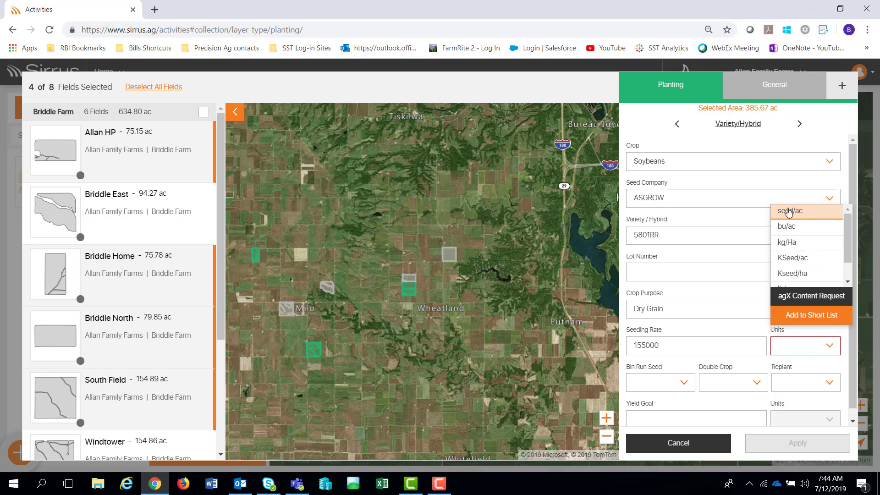
pyautogui.click(814, 212)
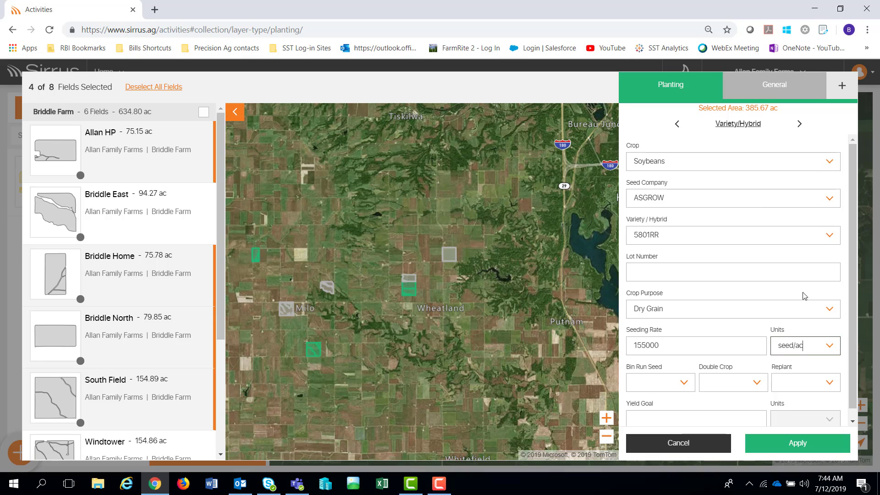
# Step: Review the Seed Placement, Seed Treatment and Planting Equipment pages of the planting record, returning to Variety/Hybrid
pyautogui.click(800, 124)
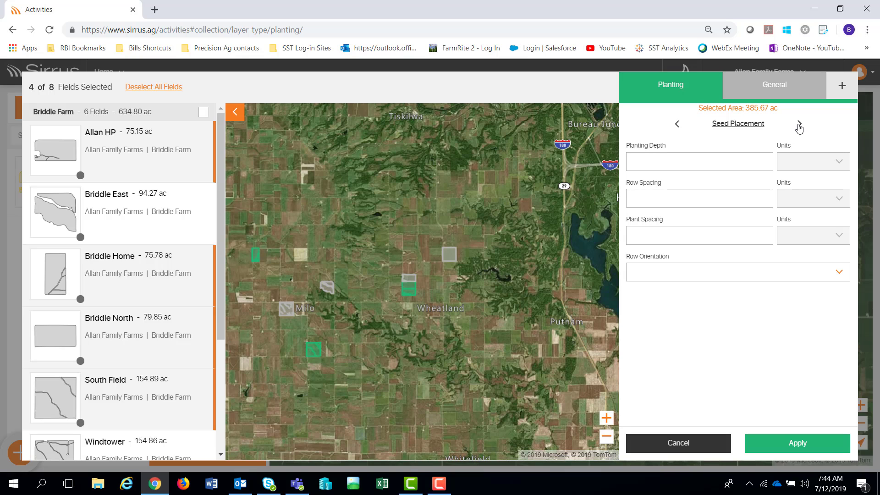
pyautogui.click(800, 125)
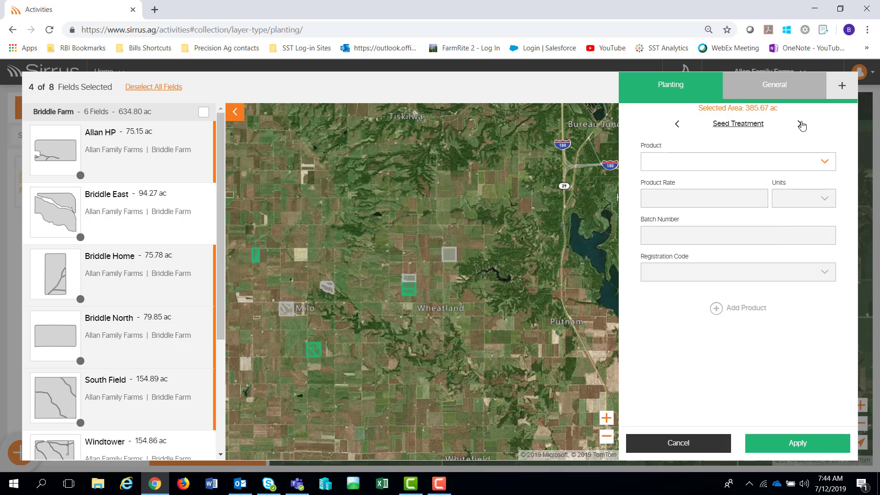
pyautogui.click(801, 124)
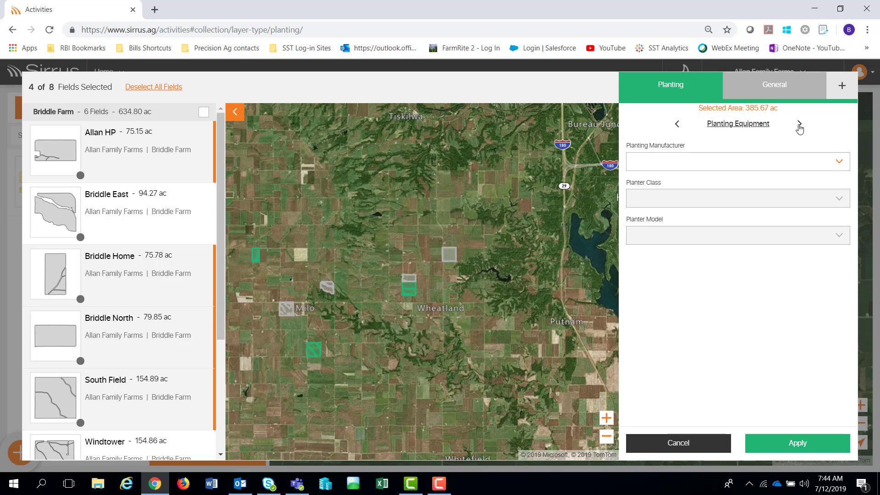
pyautogui.click(800, 124)
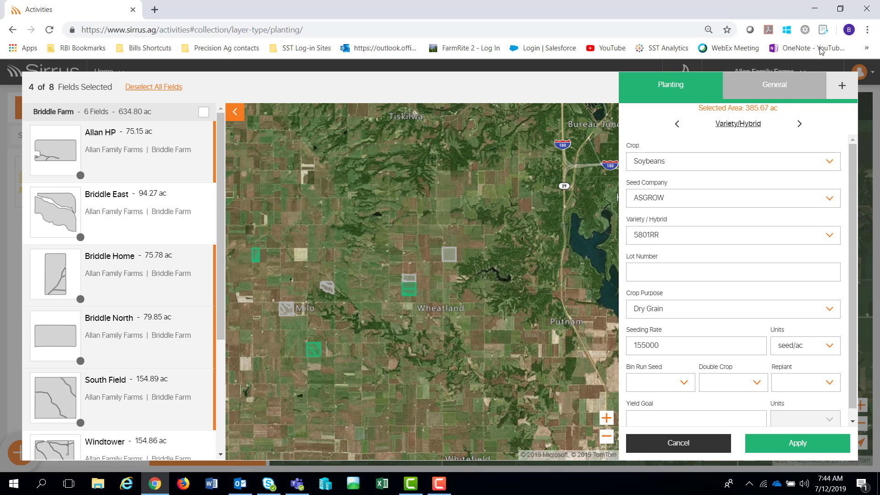
# Step: Review the general activity pages from General Info through Soil Conditions, Sensitive Area, Field Weather and Health and Safety
pyautogui.click(800, 125)
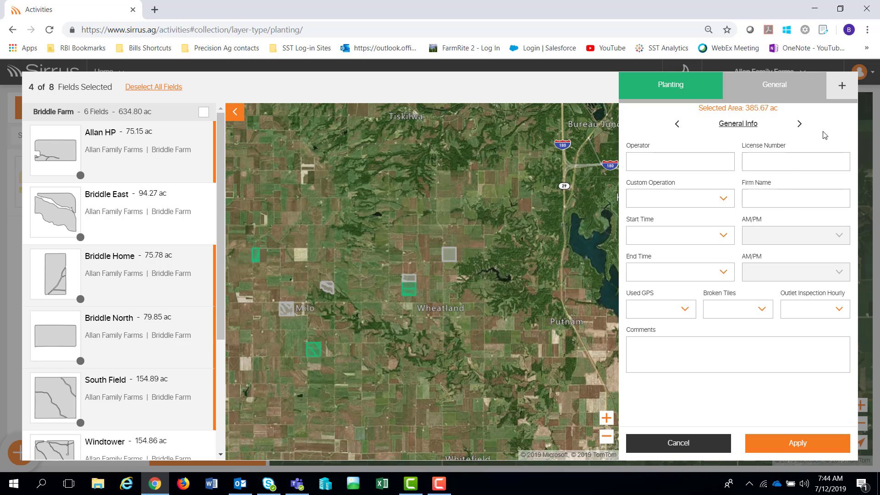
pyautogui.click(799, 124)
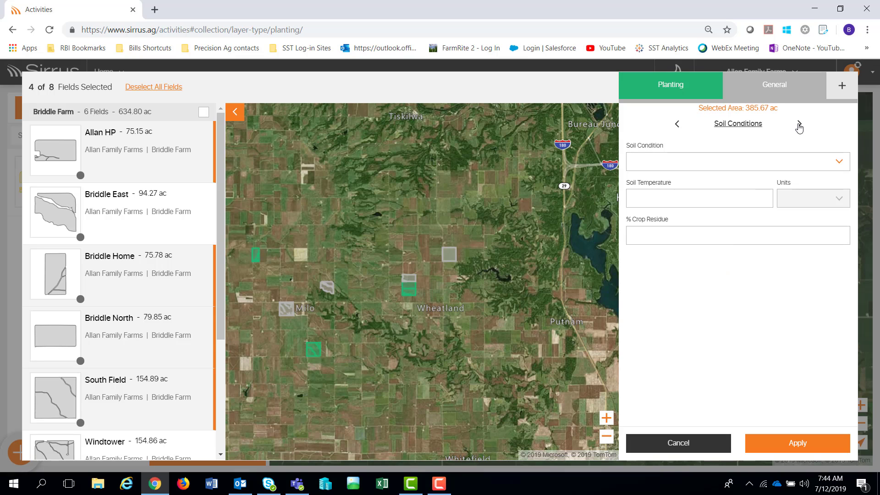
pyautogui.click(801, 125)
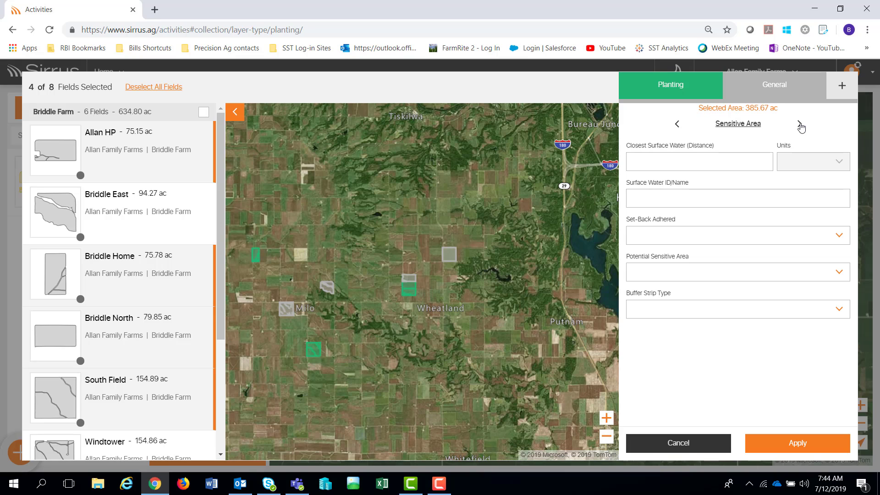
pyautogui.click(800, 125)
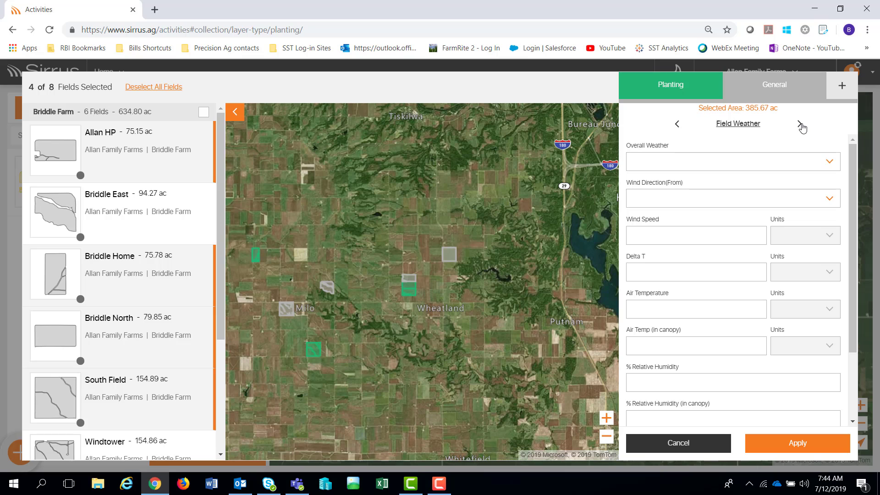
pyautogui.click(800, 125)
pyautogui.click(801, 125)
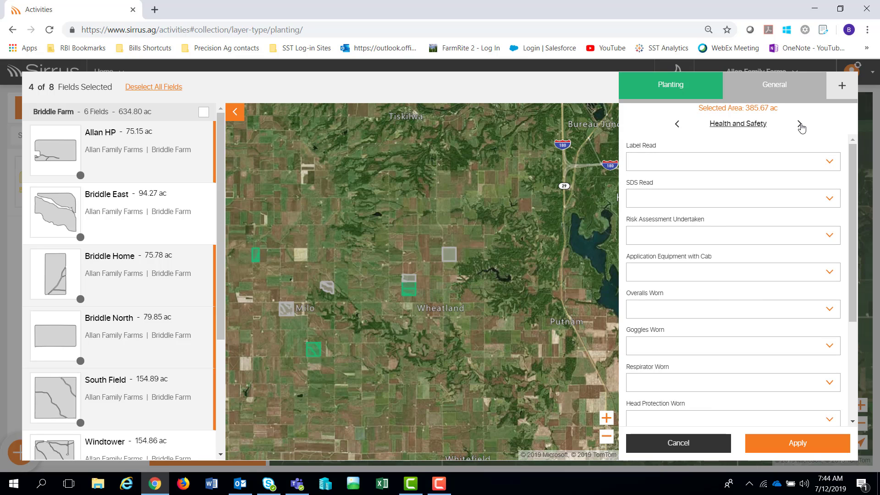
pyautogui.click(800, 124)
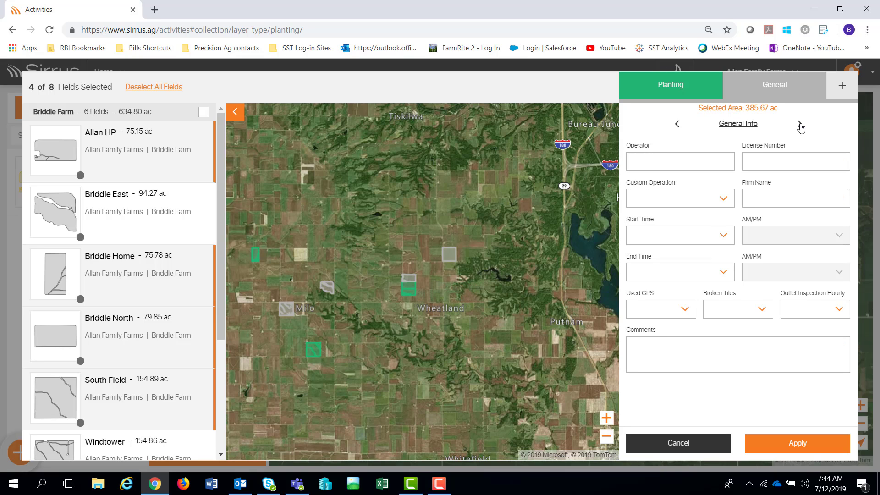
# Step: Add a Crop Protection & Fertilizer operation to the activity and set its product type to Commercial Fertilizer
pyautogui.click(839, 90)
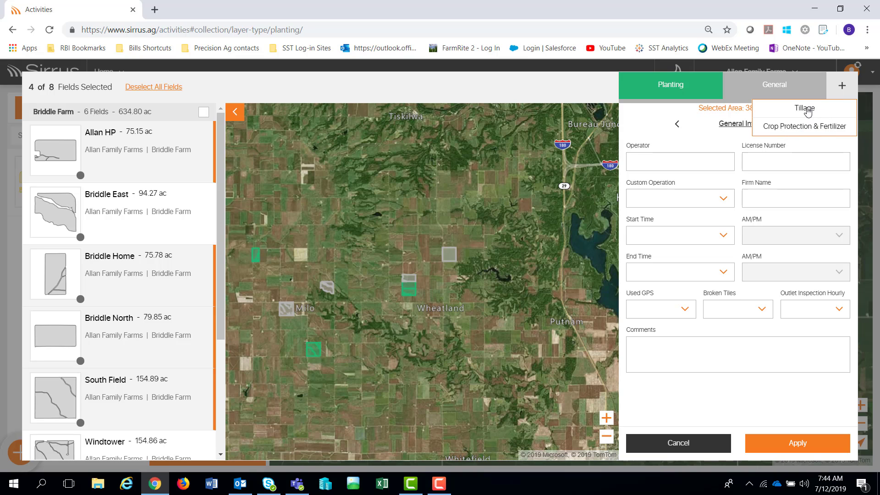
pyautogui.click(797, 131)
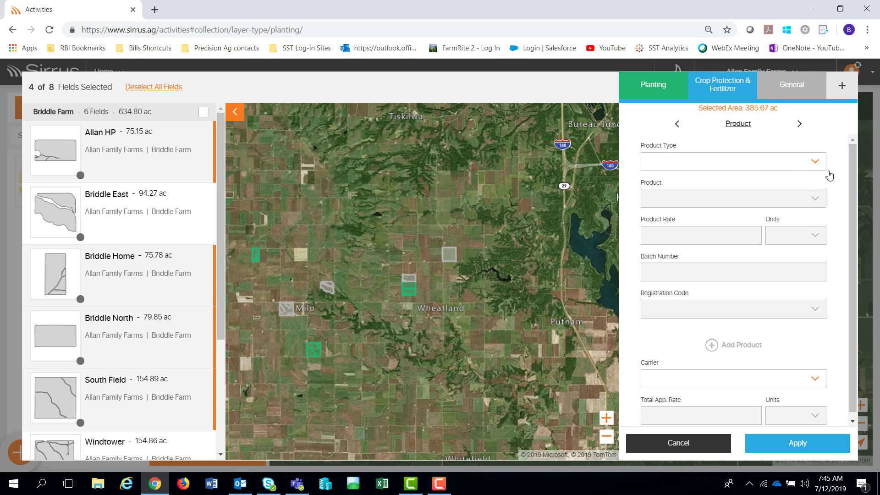
pyautogui.click(815, 163)
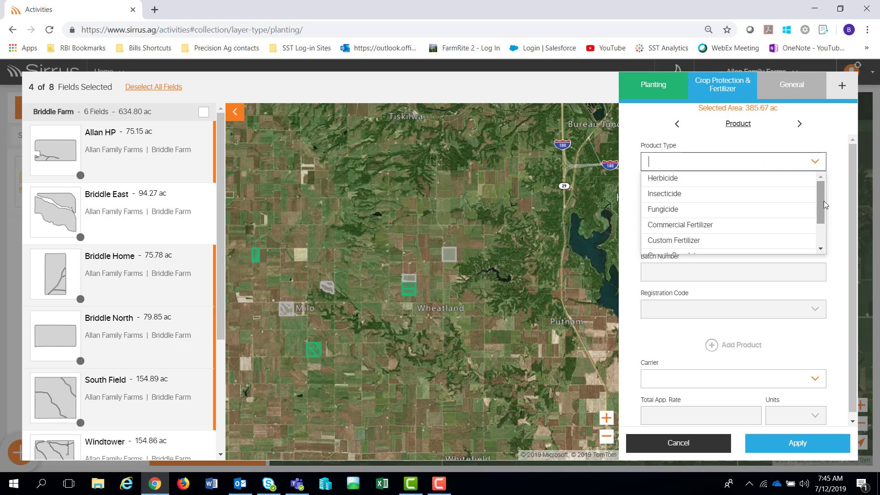
pyautogui.click(679, 225)
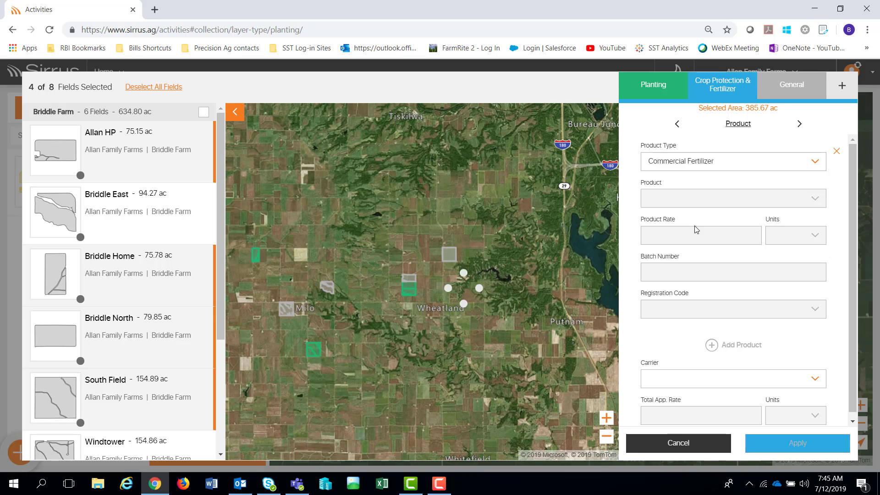
# Step: Set the commercial fertilizer product to 0-0-60 with a product rate of 240 lb/ac
pyautogui.click(817, 205)
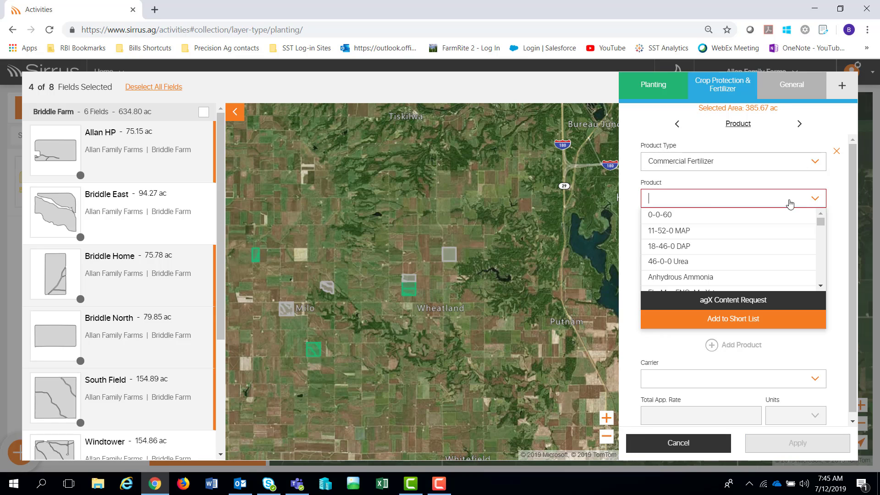
pyautogui.click(706, 214)
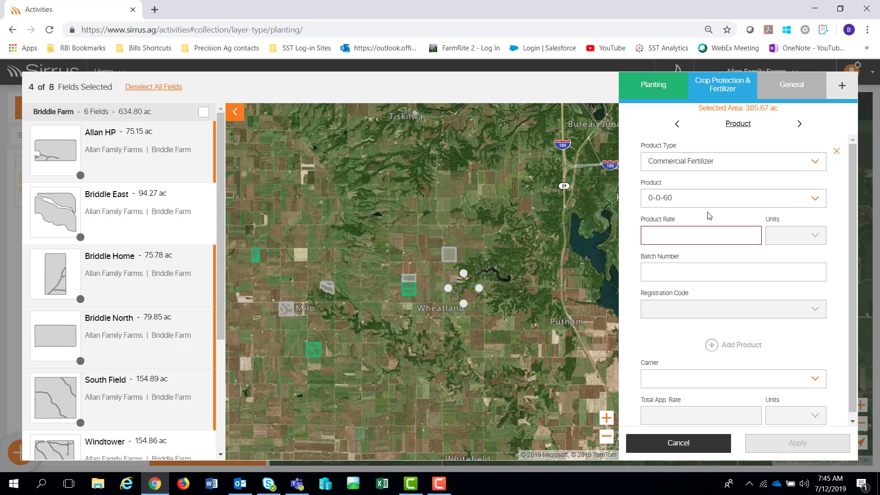
pyautogui.click(688, 233)
pyautogui.write('24')
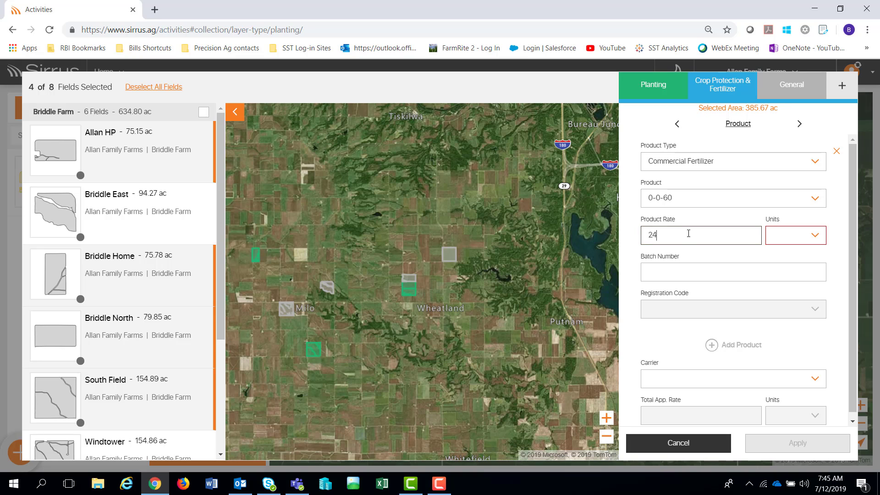
pyautogui.write('0')
pyautogui.click(815, 236)
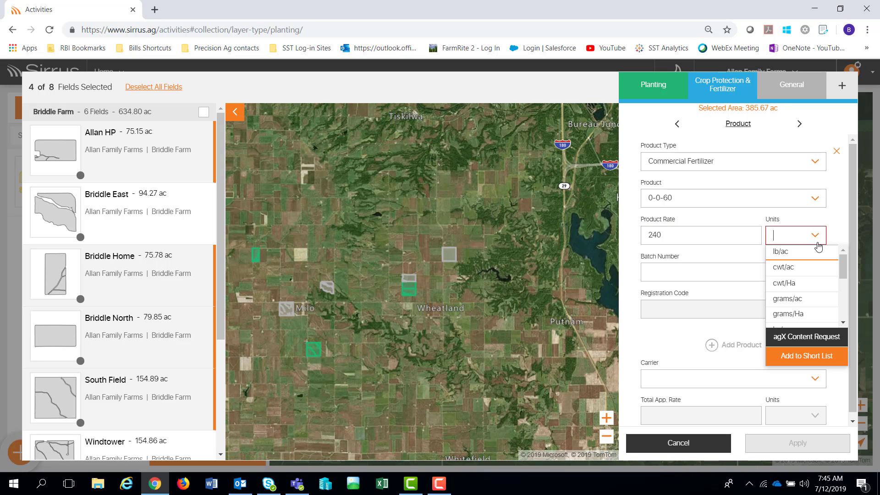
pyautogui.click(798, 251)
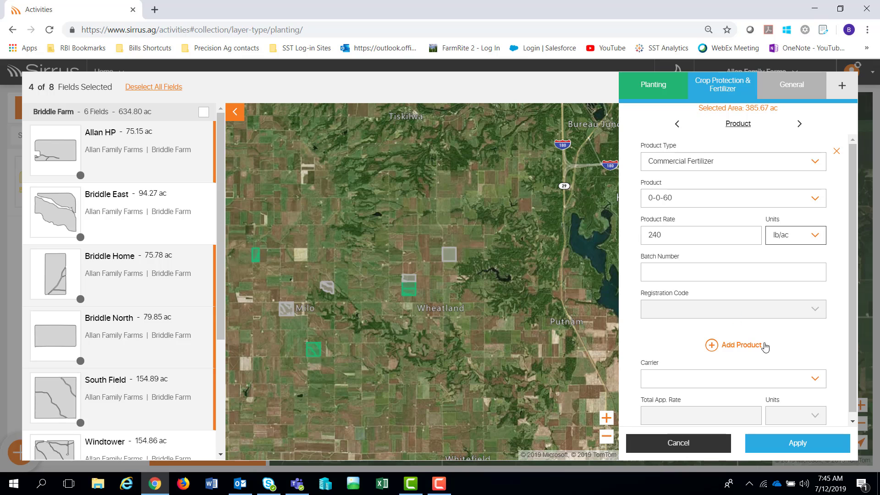
# Step: Add a second product to the fertilizer operation, choosing Commercial Fertilizer as its type and 18-46-0 DAP as the product
pyautogui.scroll(-1, 854, 293)
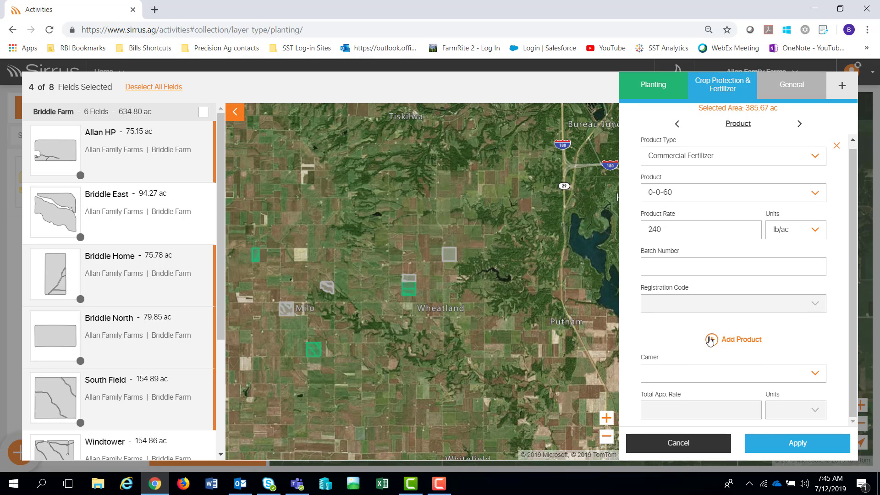
pyautogui.click(726, 341)
pyautogui.moveTo(850, 296); pyautogui.dragTo(850, 382)
pyautogui.click(815, 224)
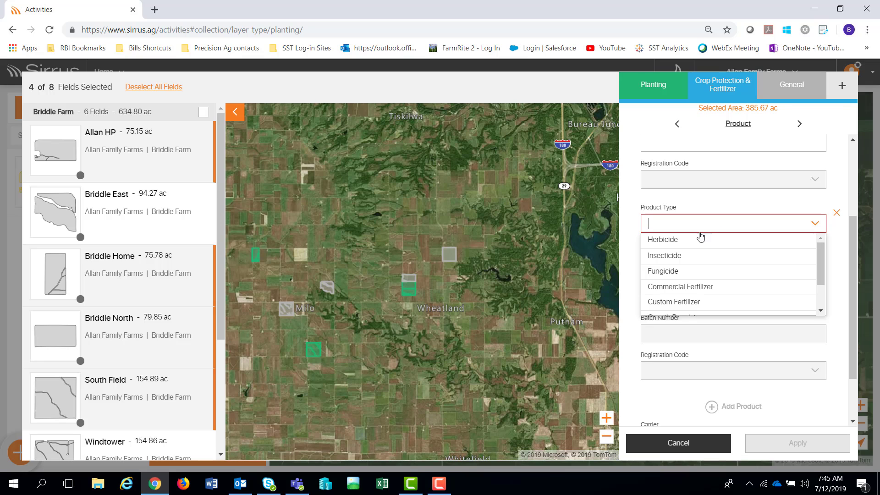
pyautogui.click(693, 287)
pyautogui.click(759, 260)
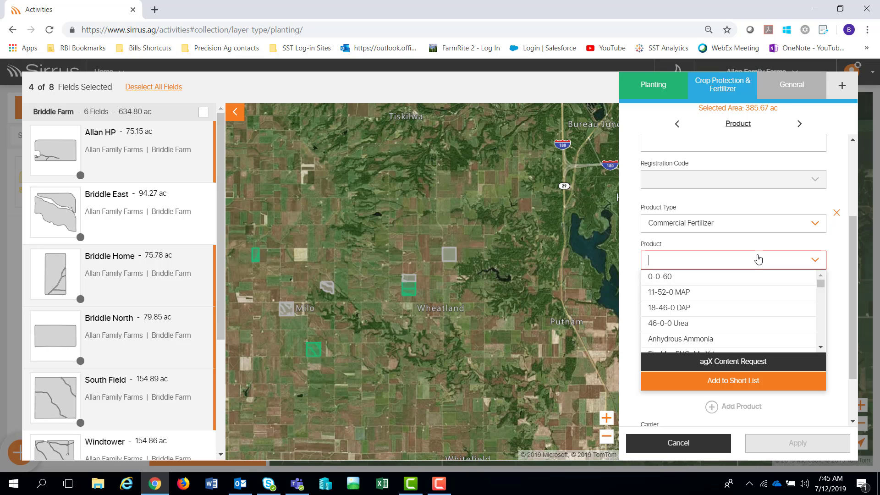
pyautogui.click(702, 307)
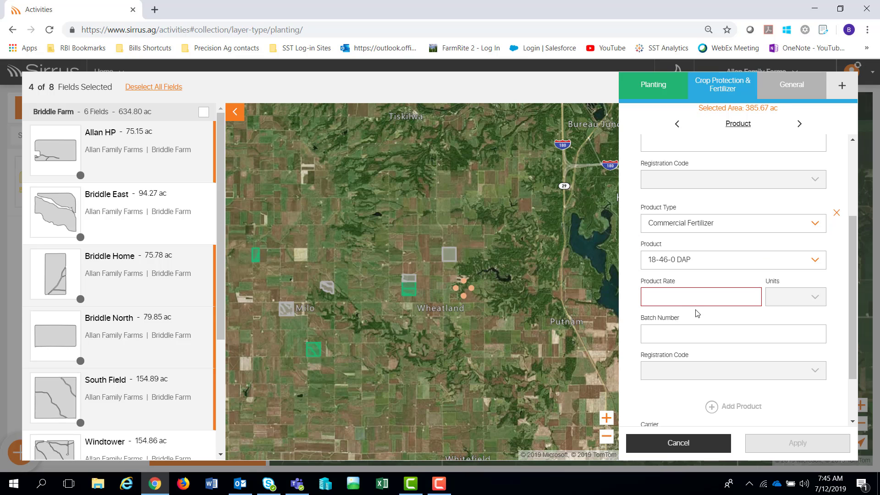
# Step: Set the 18-46-0 DAP rate to 240 lb/ac and apply the activity to the selected fields
pyautogui.click(687, 300)
pyautogui.write('240')
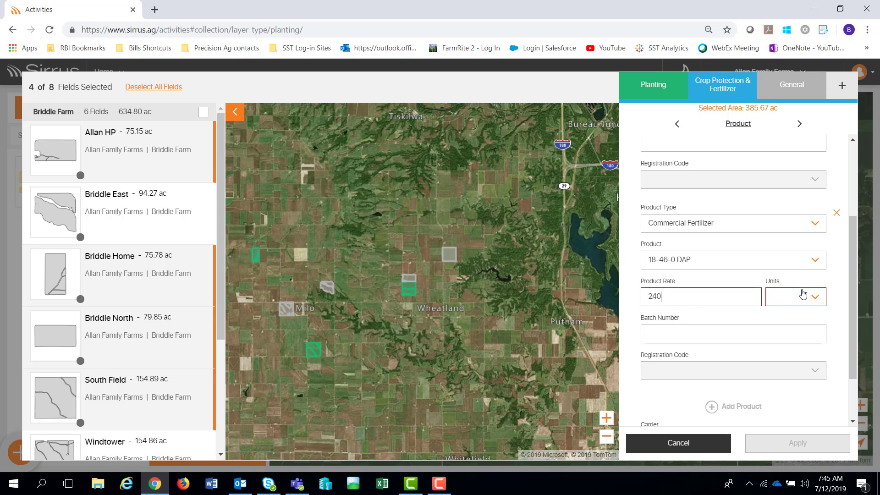
pyautogui.click(803, 295)
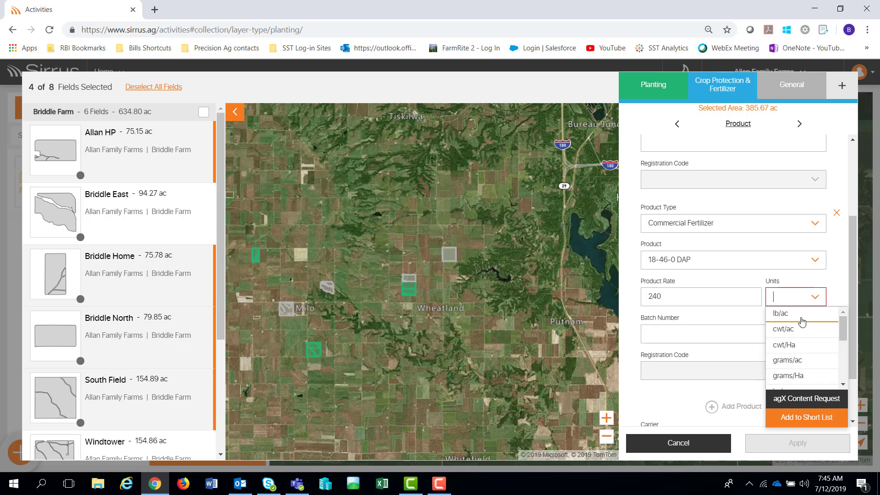
pyautogui.click(796, 321)
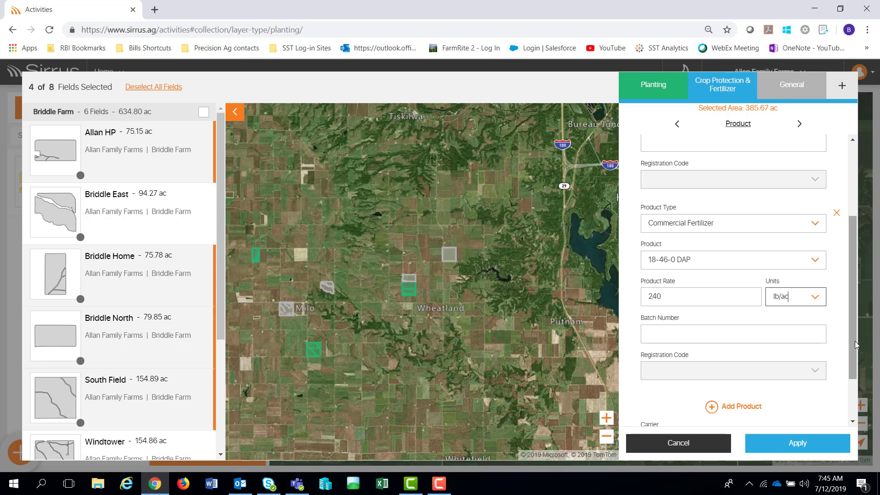
pyautogui.moveTo(855, 342); pyautogui.dragTo(845, 378)
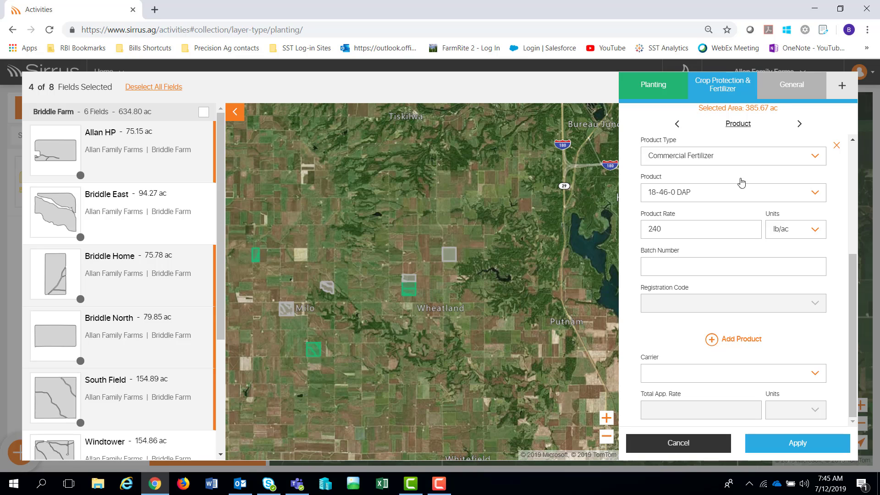
pyautogui.click(799, 443)
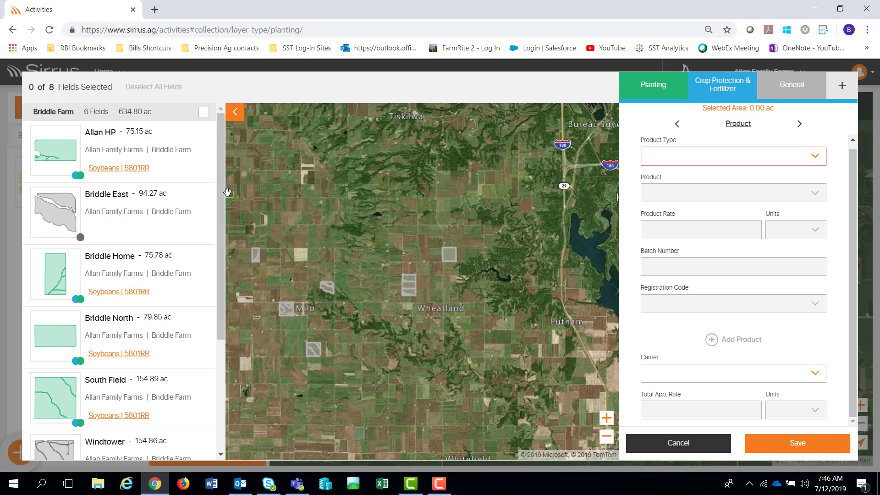
# Step: Select the remaining fields Briddle East, Windtower, Old Barn and Walker HP for the next planting record
pyautogui.click(150, 196)
pyautogui.moveTo(220, 209); pyautogui.dragTo(216, 316)
pyautogui.click(108, 291)
pyautogui.click(122, 382)
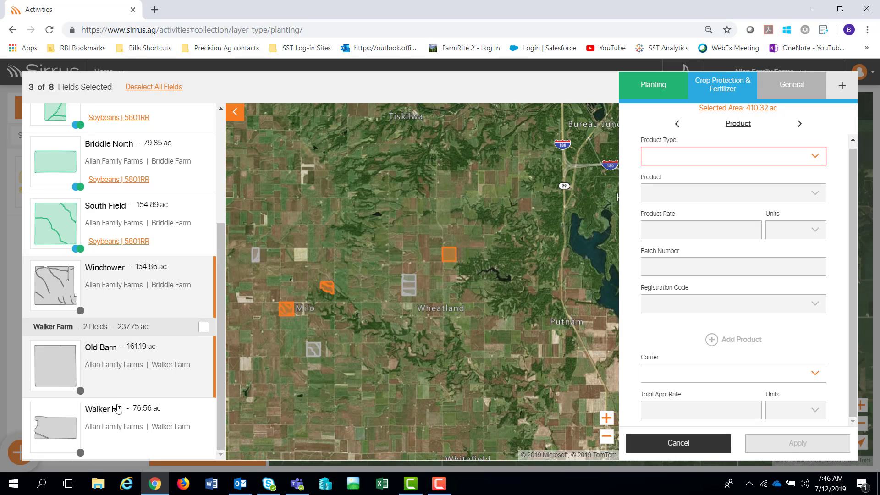
pyautogui.click(125, 429)
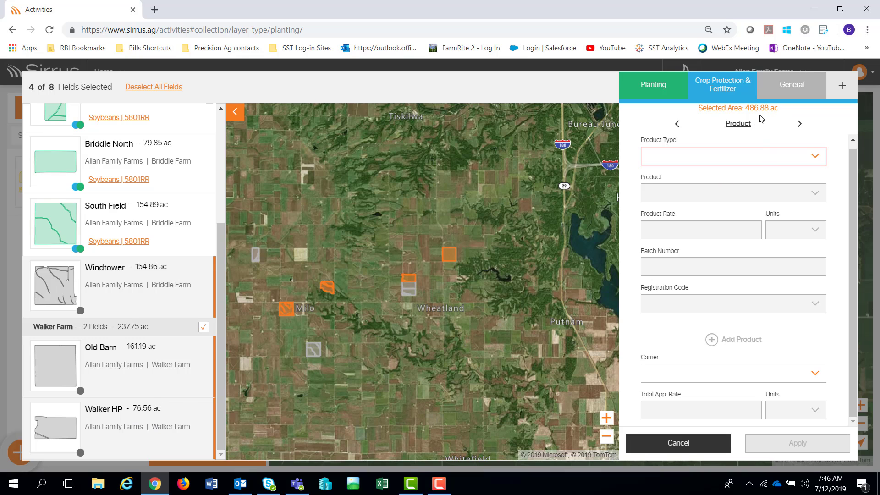
# Step: In the planting record, set the crop to Corn, the seed company to PIONEER and the hybrid to 3085
pyautogui.click(655, 88)
pyautogui.click(829, 162)
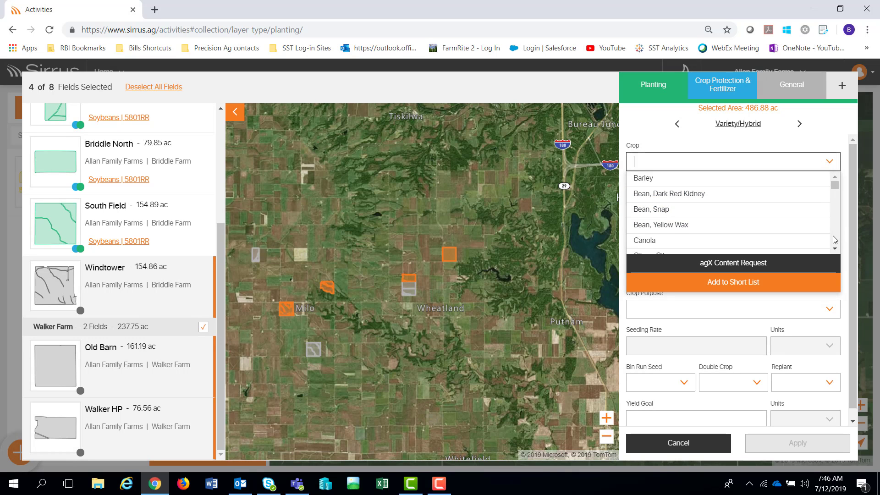
pyautogui.scroll(-2, 834, 239)
pyautogui.click(663, 198)
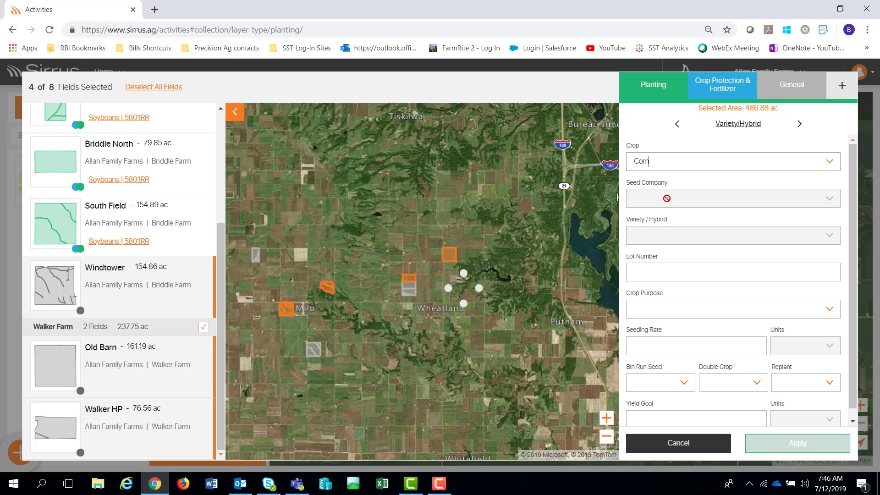
pyautogui.click(829, 200)
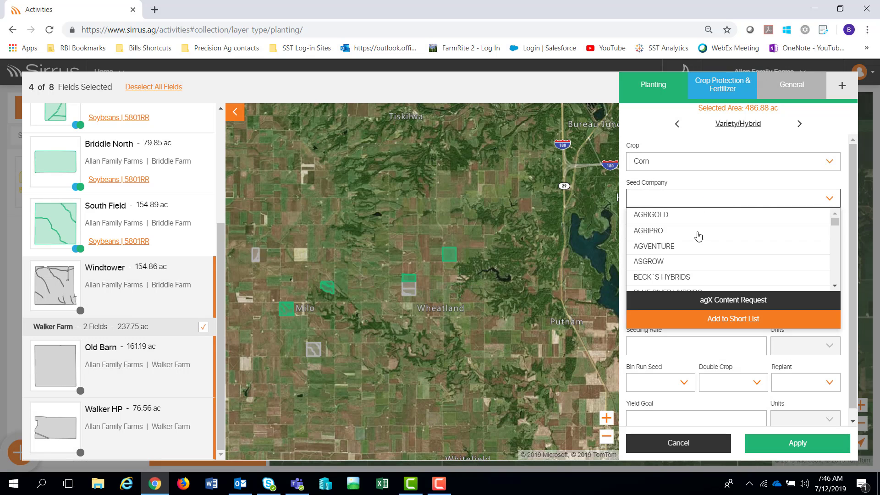
pyautogui.scroll(-4, 687, 248)
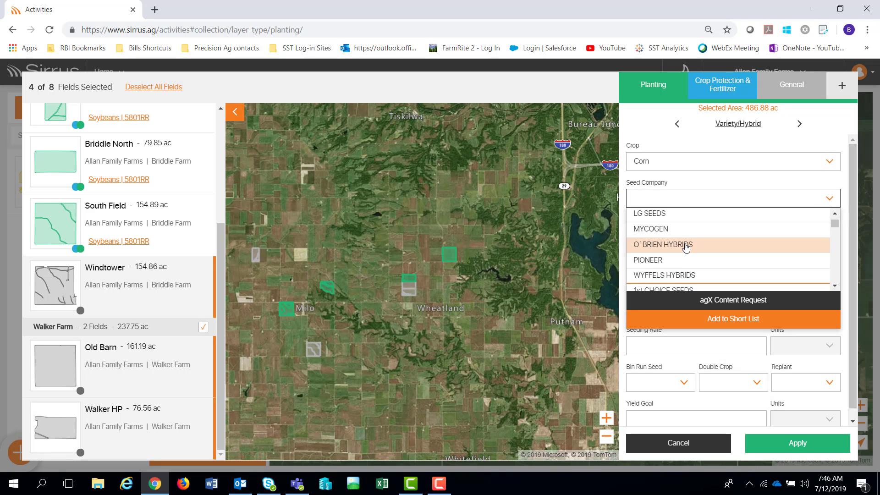
pyautogui.click(666, 260)
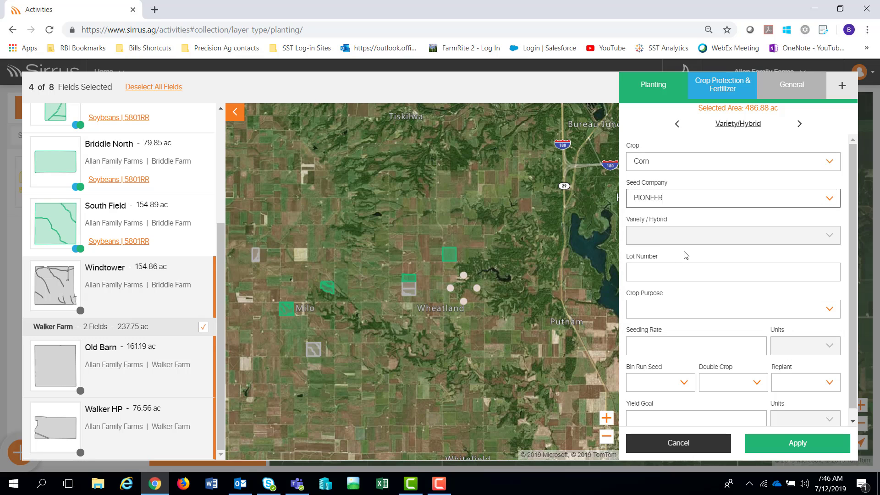
pyautogui.click(659, 237)
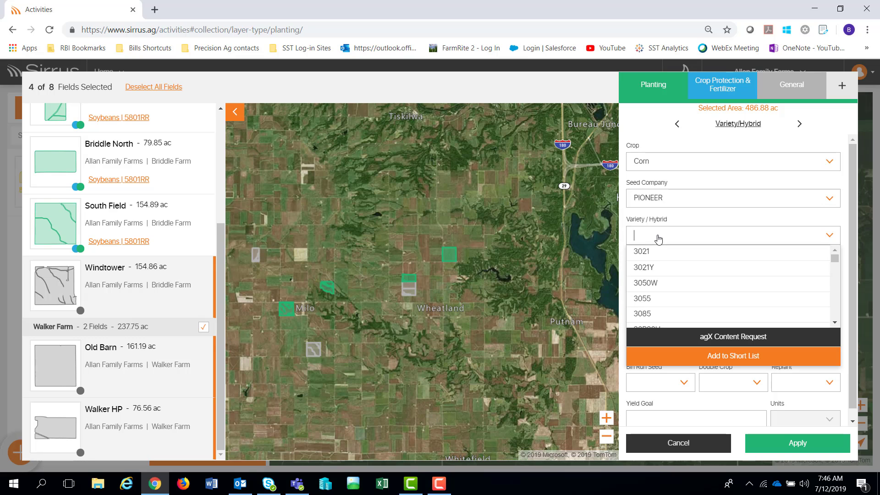
pyautogui.click(649, 314)
# Step: Set the corn's crop purpose to Dry Grain and its seeding rate to 32000 seed/ac
pyautogui.click(668, 309)
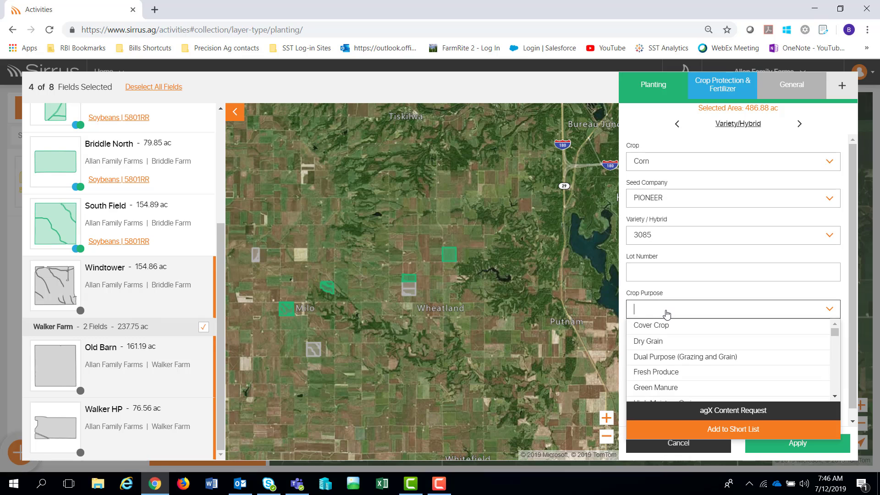
pyautogui.click(661, 343)
pyautogui.click(669, 342)
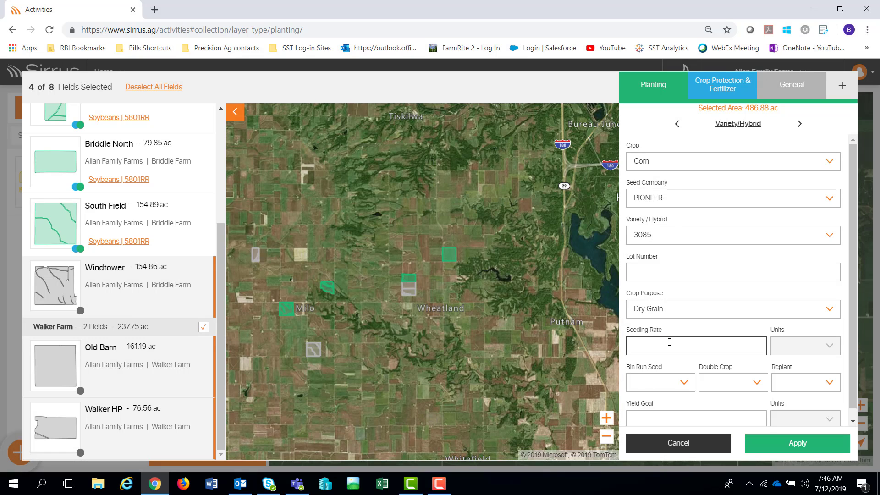
pyautogui.write('320')
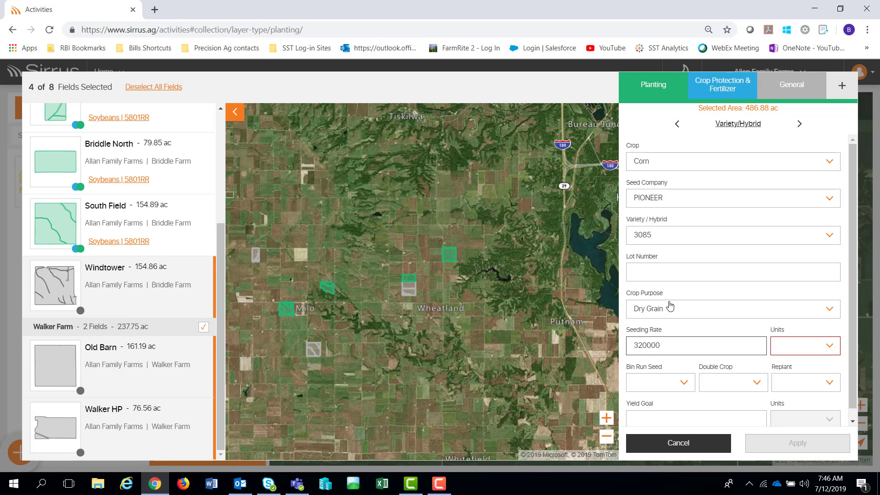
pyautogui.write('000')
pyautogui.press('BackSpace')
pyautogui.click(800, 349)
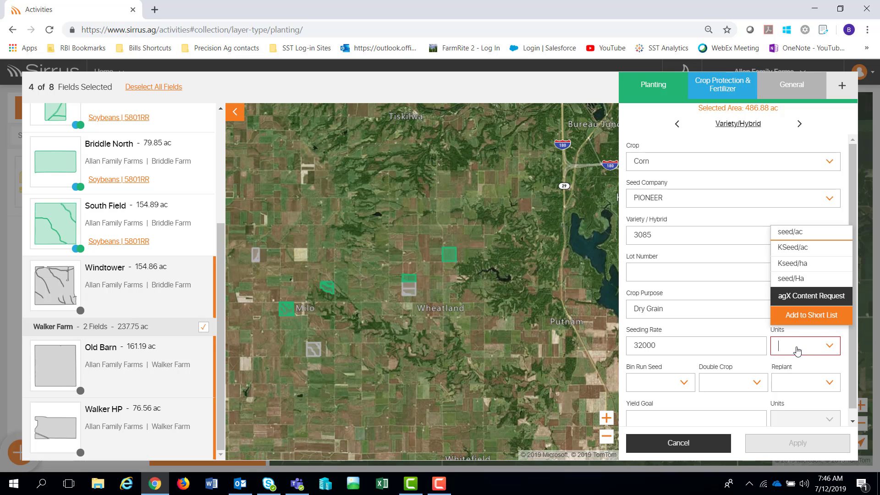
pyautogui.click(804, 233)
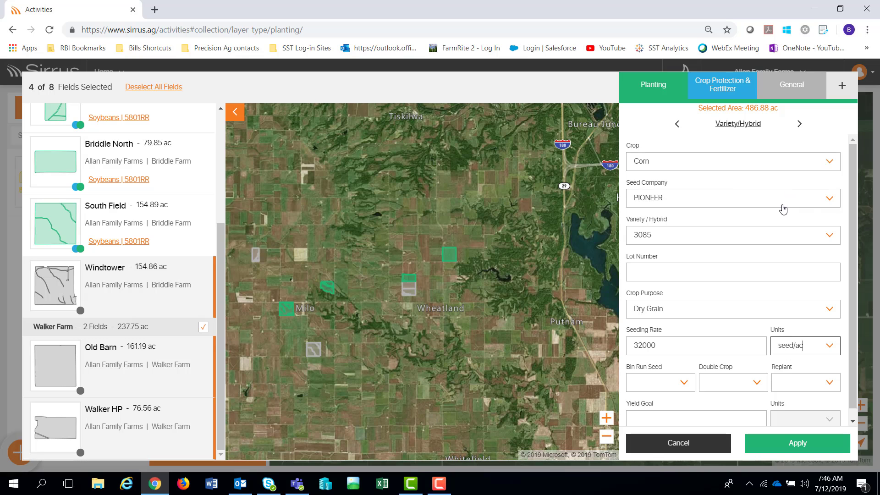
# Step: Review the corn activity's remaining planting pages, the crop protection product types and the general pages through Soil Conditions
pyautogui.click(800, 125)
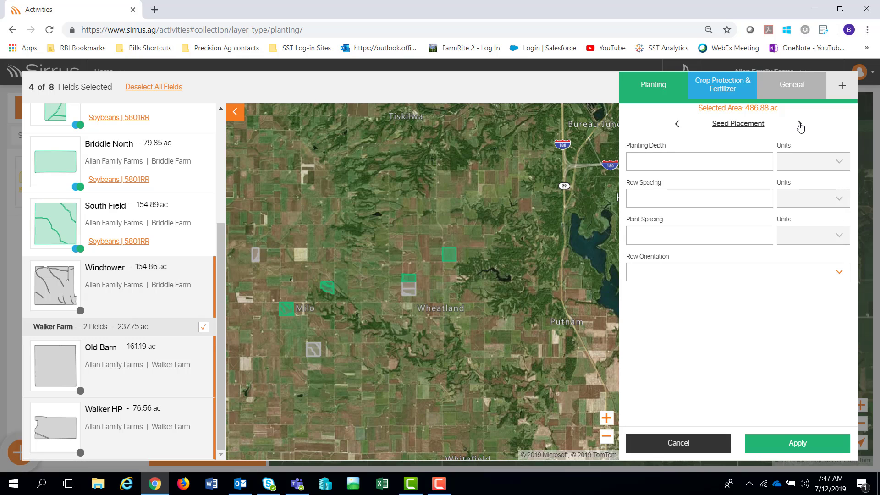
pyautogui.click(800, 125)
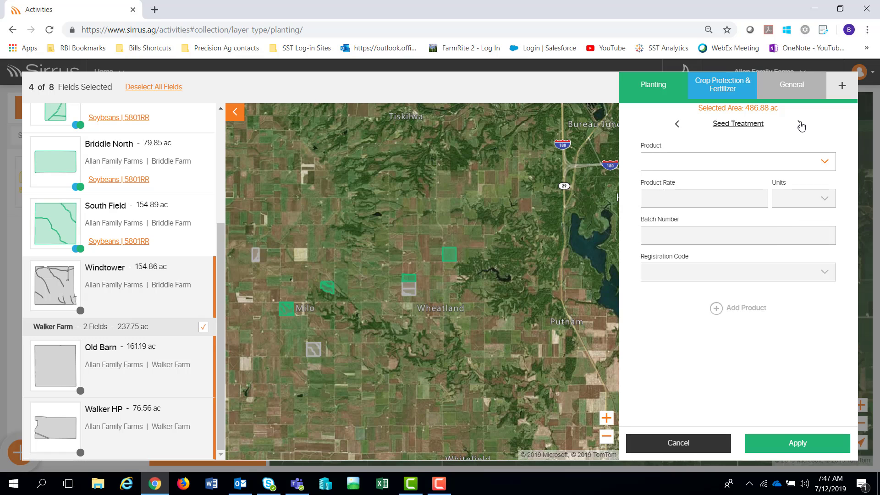
pyautogui.click(800, 125)
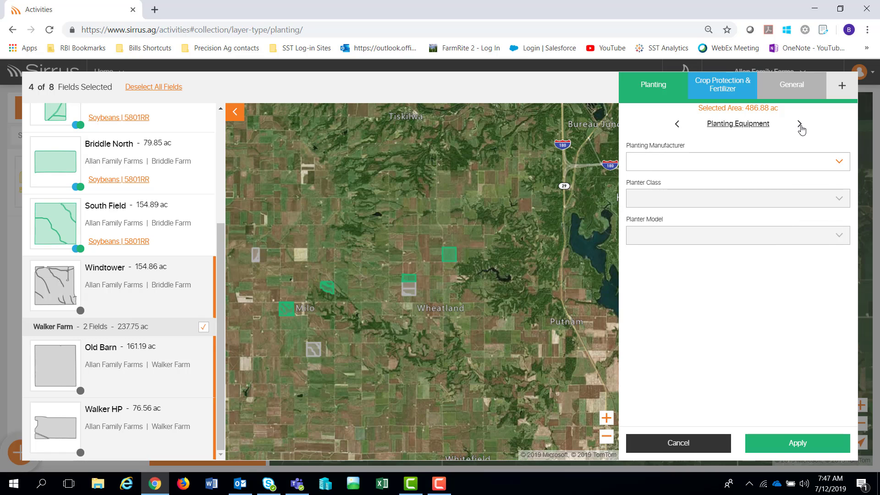
pyautogui.click(801, 126)
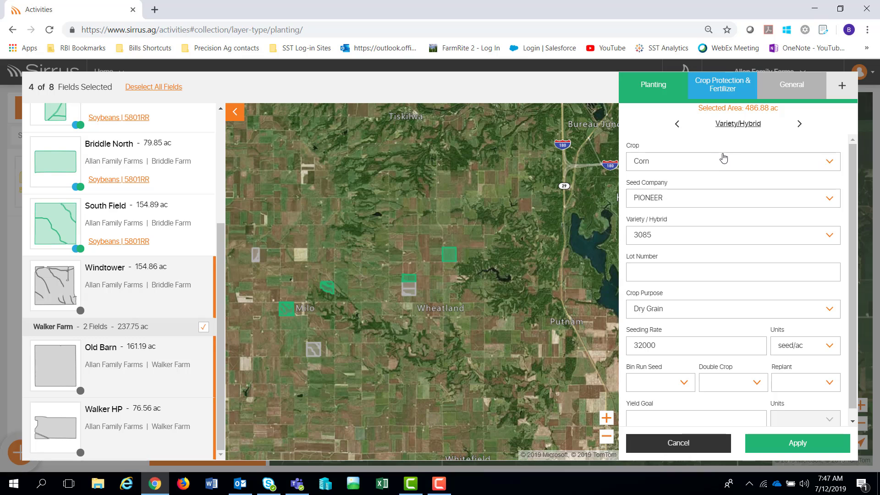
pyautogui.click(724, 86)
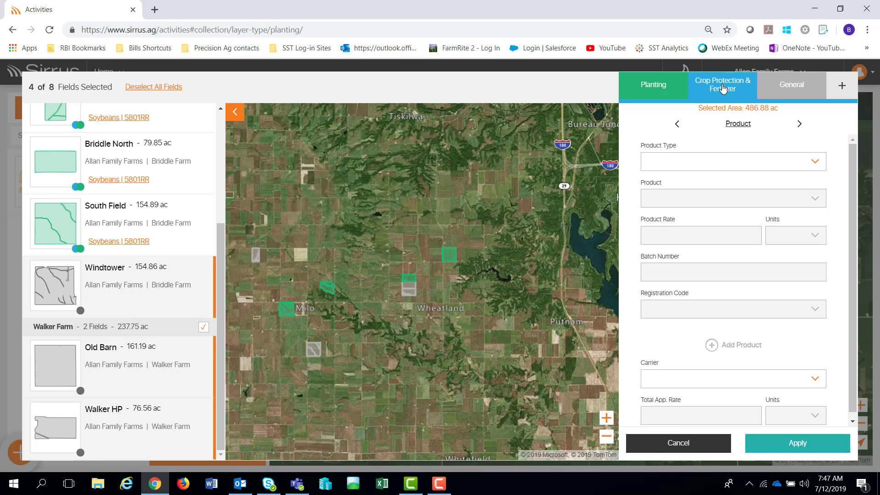
pyautogui.click(816, 164)
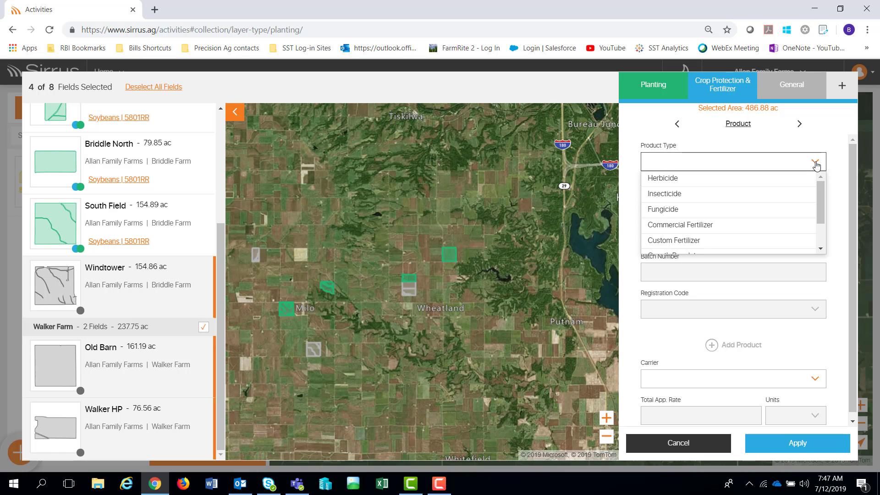
pyautogui.click(822, 134)
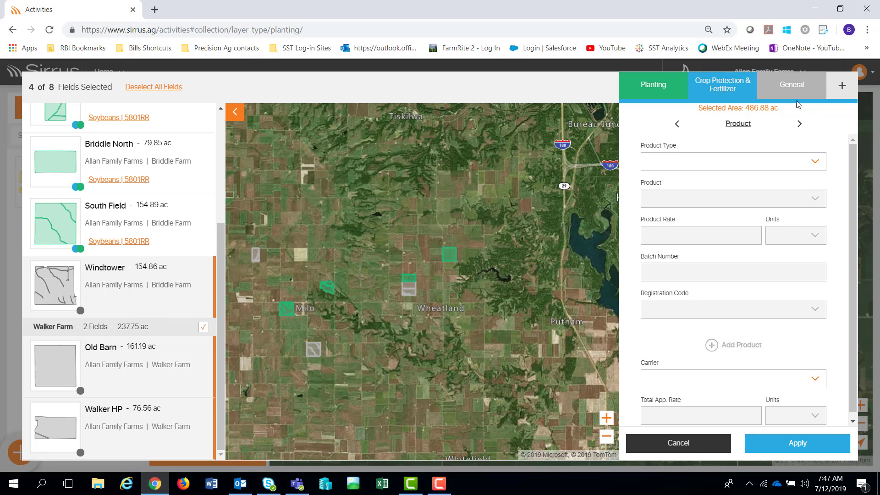
pyautogui.click(794, 94)
pyautogui.click(800, 125)
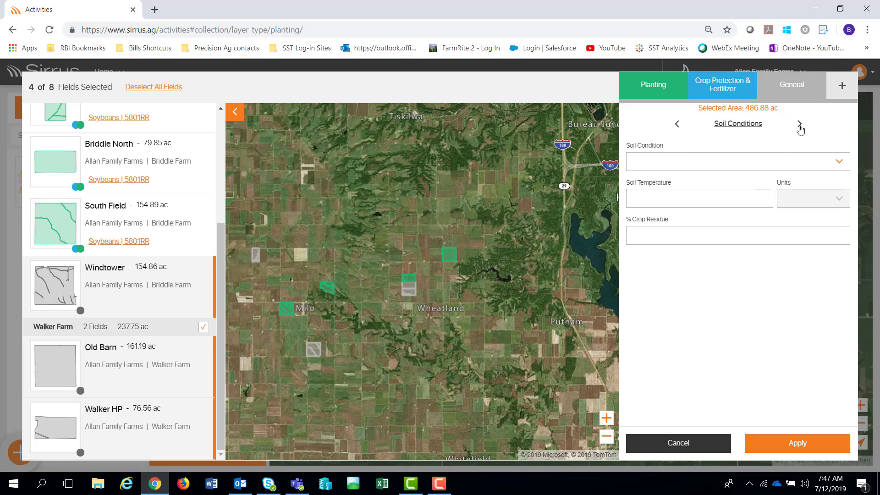
# Step: Review the remaining general information pages of the corn activity, from Sensitive Area through Health and Safety
pyautogui.click(800, 126)
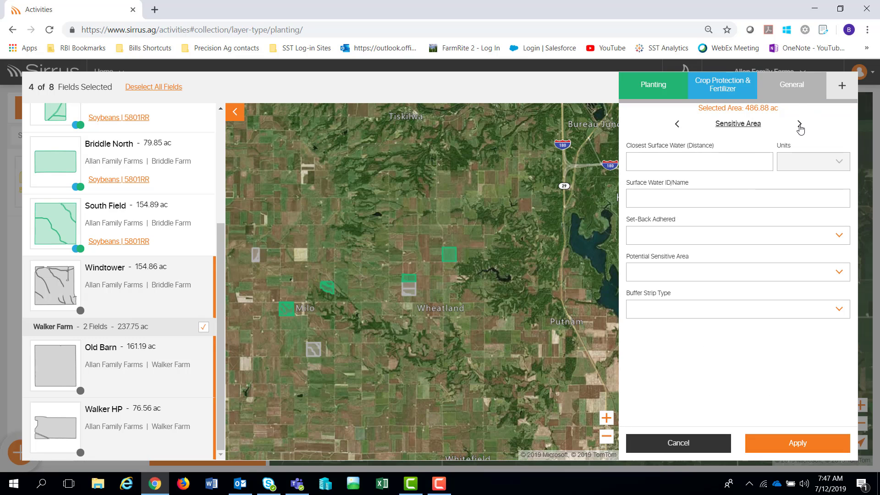
pyautogui.click(800, 125)
pyautogui.click(800, 125)
pyautogui.click(800, 125)
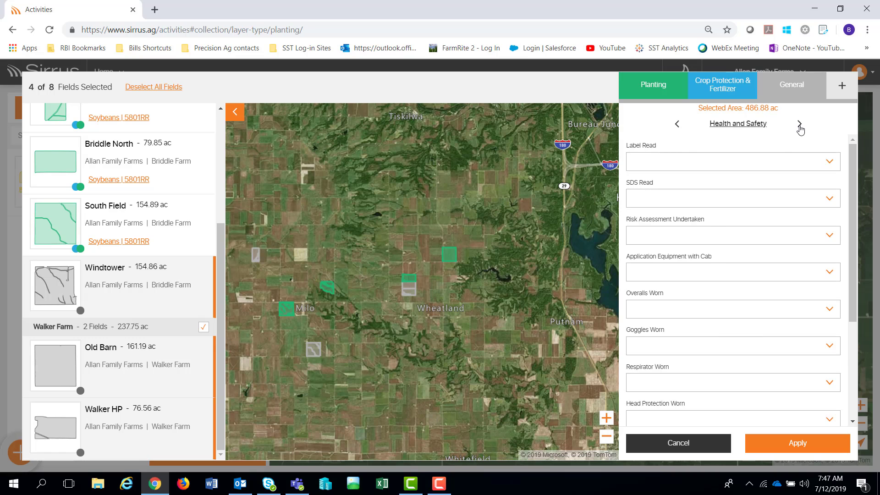
pyautogui.click(800, 124)
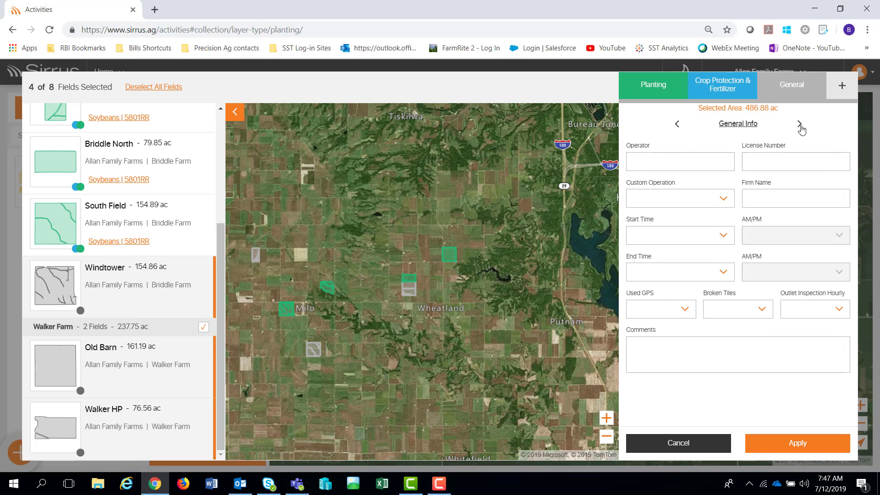
# Step: Add tillage with the style Conservation Till to the four corn fields, apply the record and proceed to saving the activity
pyautogui.click(842, 87)
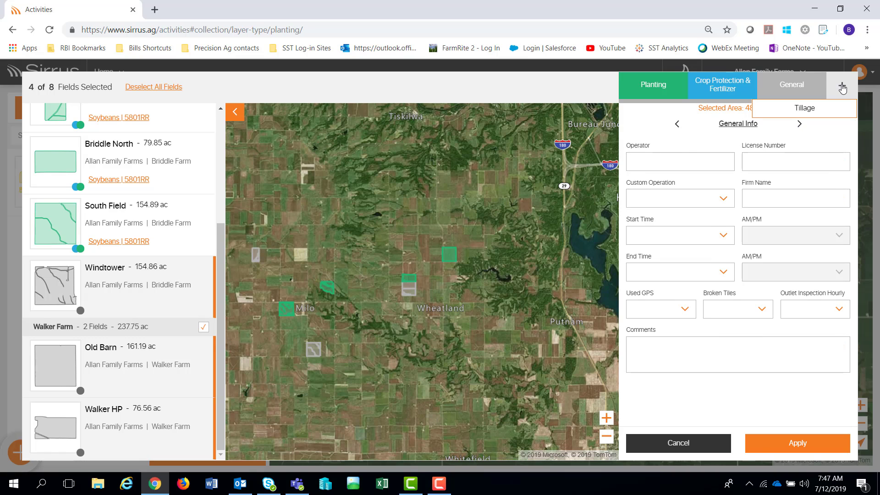
pyautogui.click(808, 114)
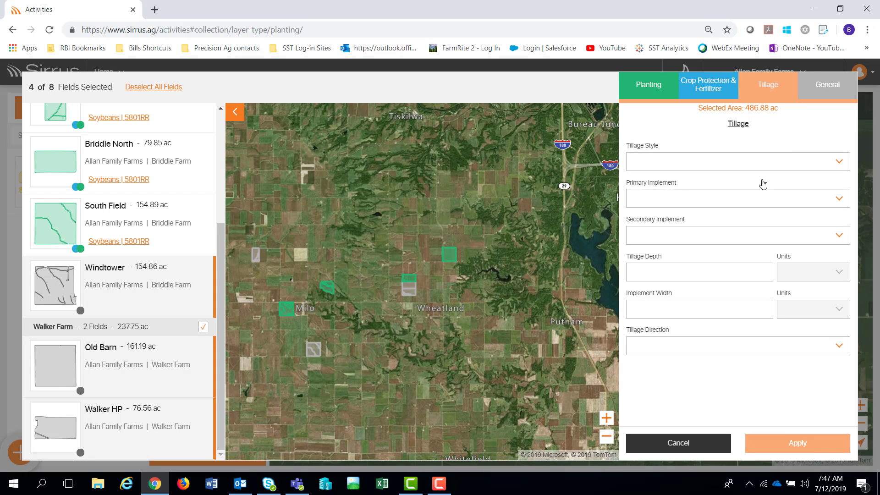
pyautogui.click(839, 161)
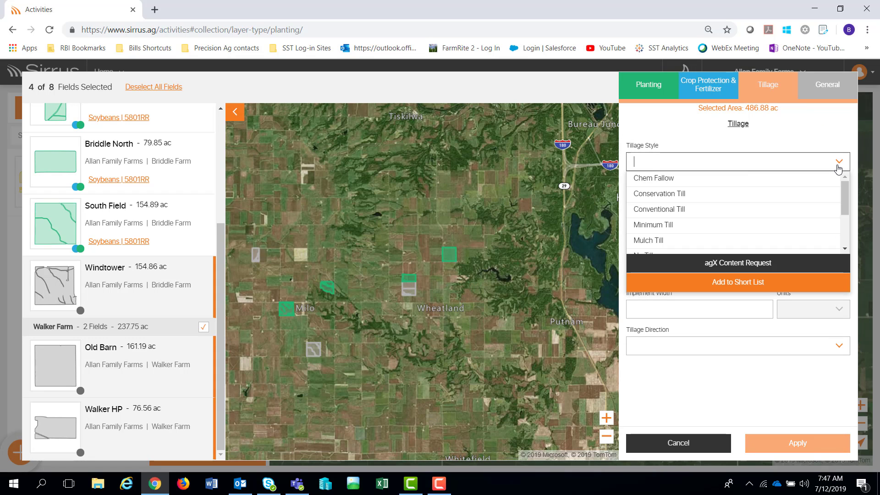
pyautogui.click(708, 195)
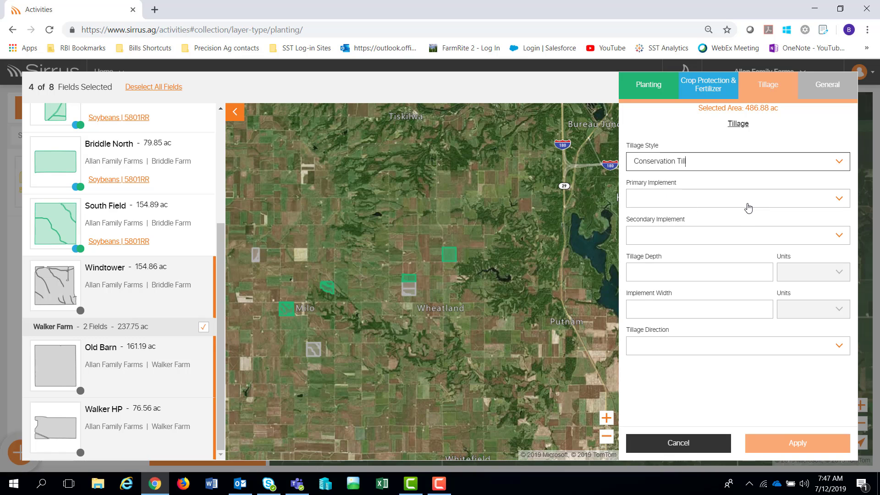
pyautogui.click(800, 447)
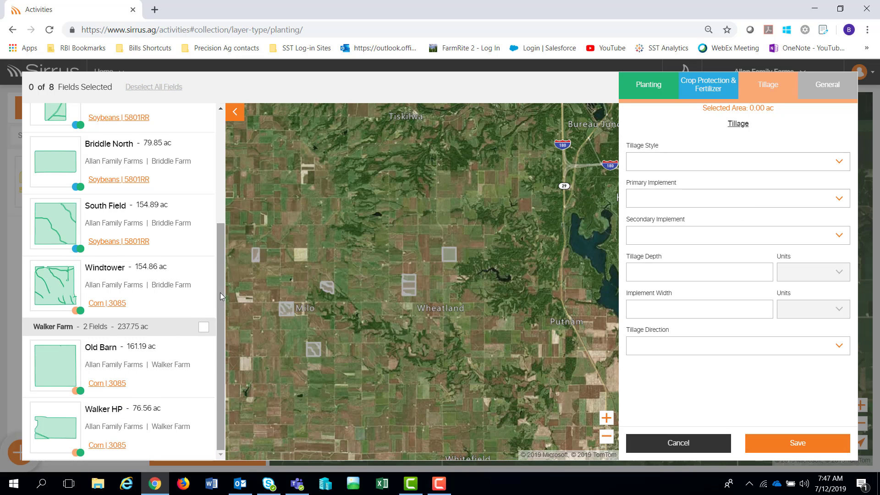
pyautogui.moveTo(220, 295); pyautogui.dragTo(223, 179)
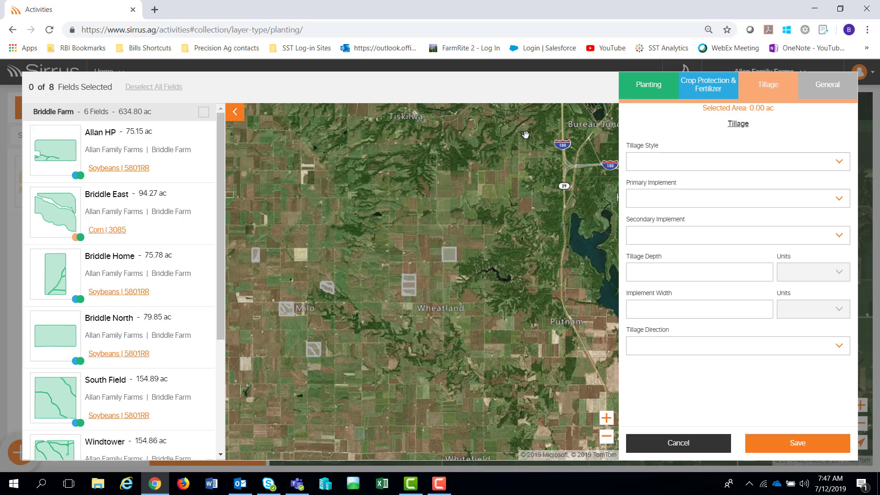
pyautogui.click(789, 445)
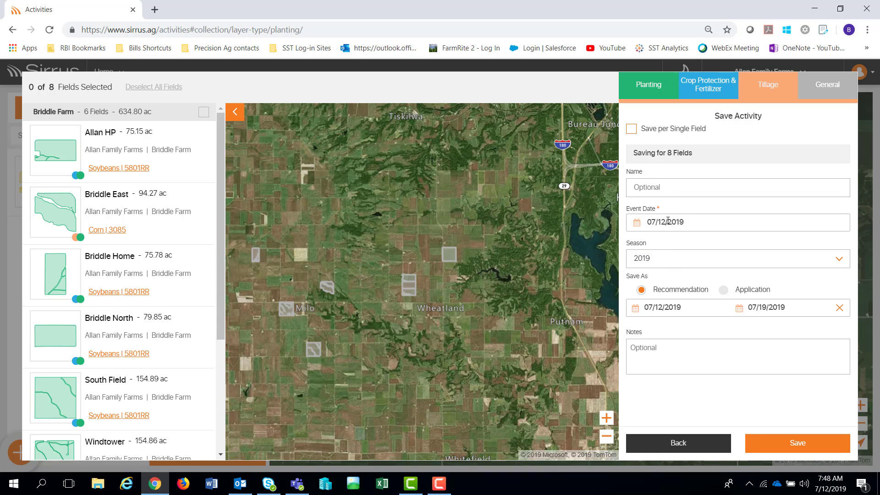
# Step: Try the save-per-single-field option, look through the separate field entries, and return to saving all fields together
pyautogui.click(632, 131)
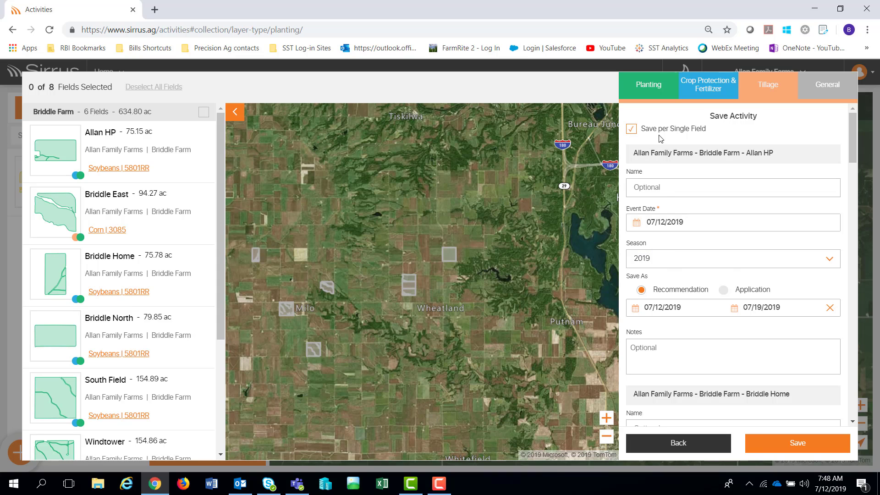
pyautogui.moveTo(855, 151); pyautogui.dragTo(854, 179)
pyautogui.scroll(-3, 770, 147)
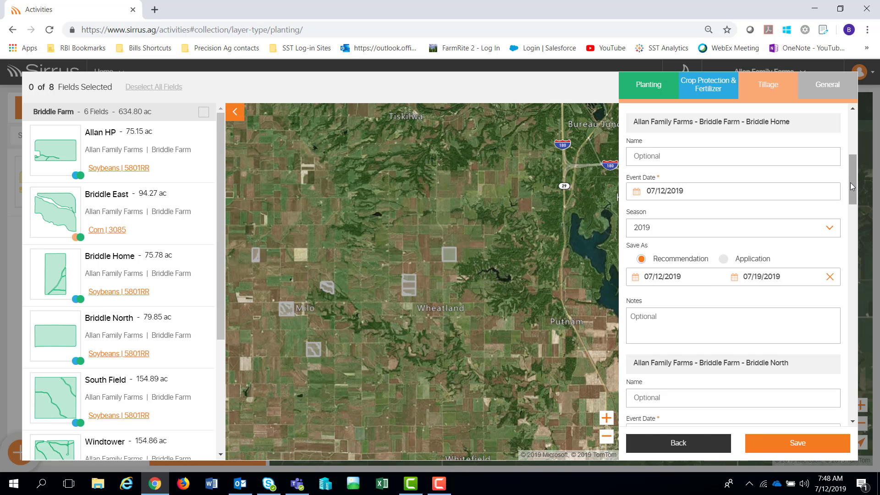
pyautogui.moveTo(852, 183); pyautogui.dragTo(851, 221)
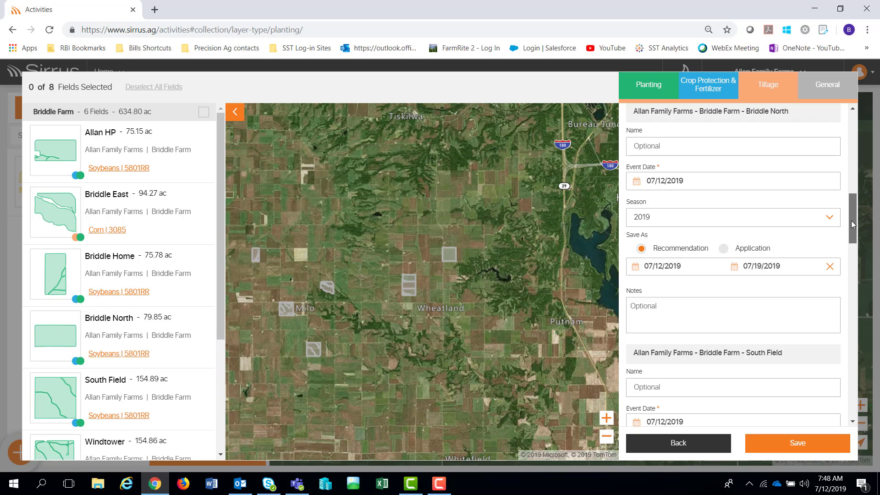
pyautogui.moveTo(851, 221); pyautogui.dragTo(859, 141)
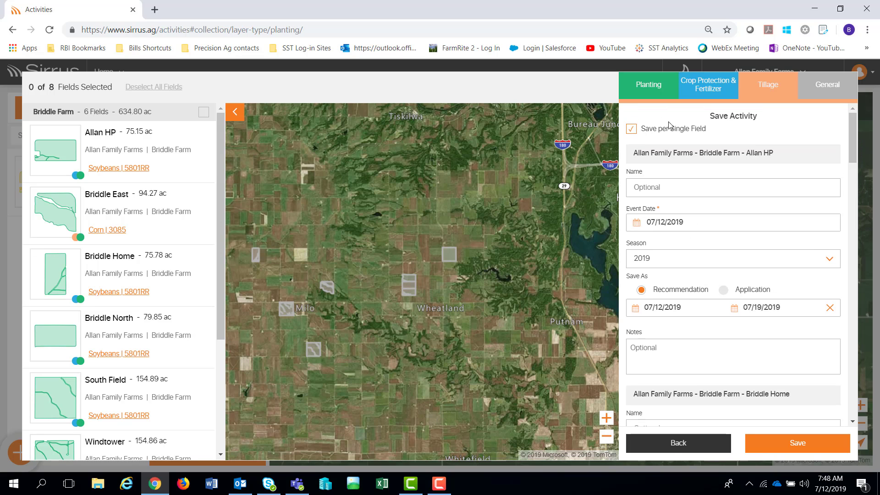
pyautogui.click(632, 131)
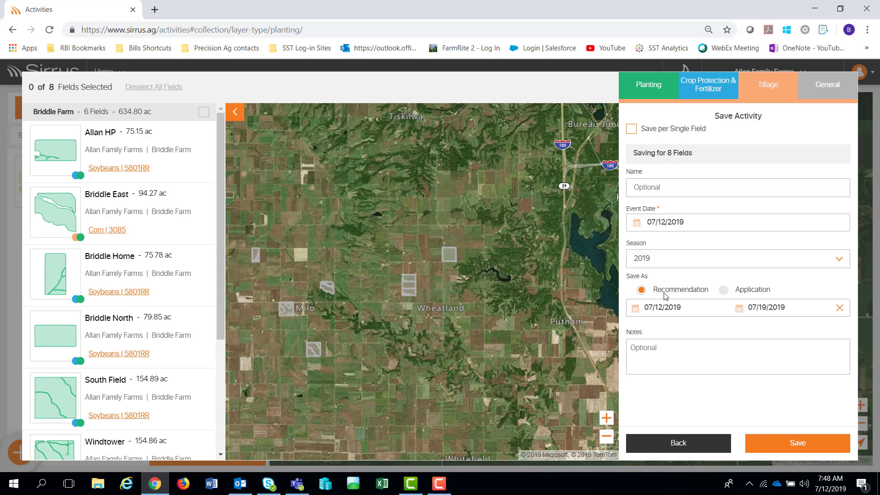
# Step: Set the recommendation's end date to 07/31/2019, add the note "weather patter show to have adequate moisture" and save the activity
pyautogui.click(769, 309)
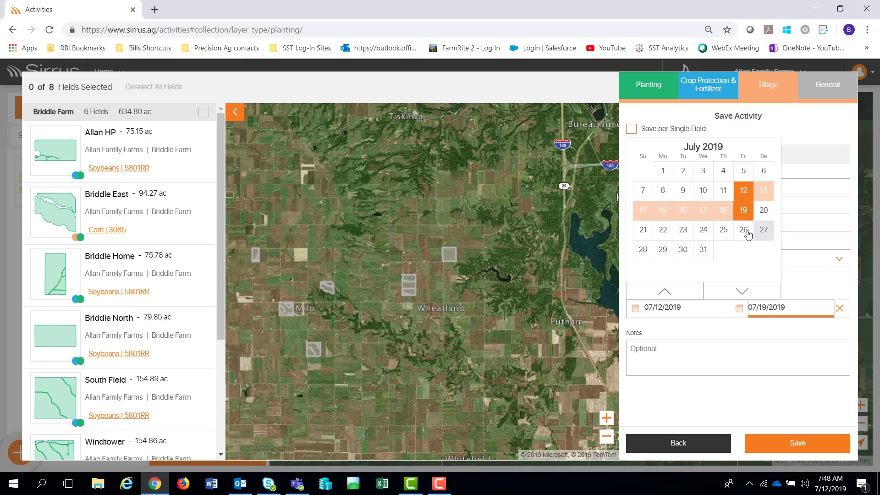
pyautogui.click(704, 251)
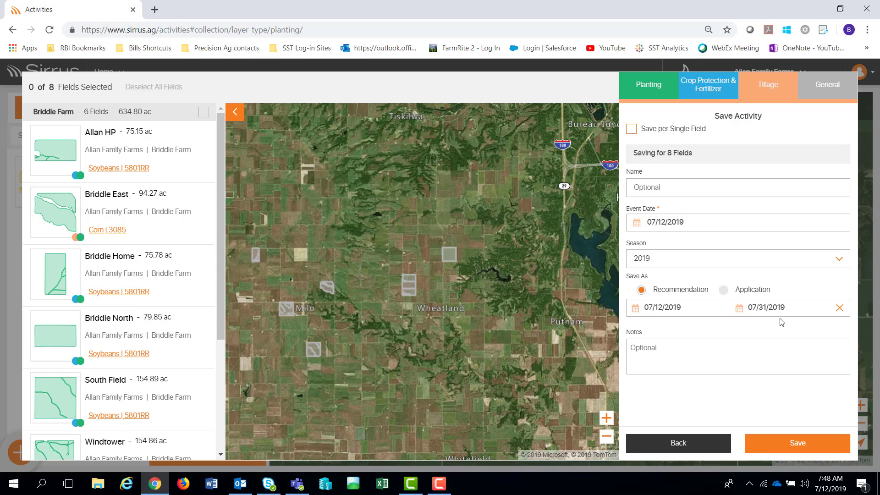
pyautogui.click(664, 349)
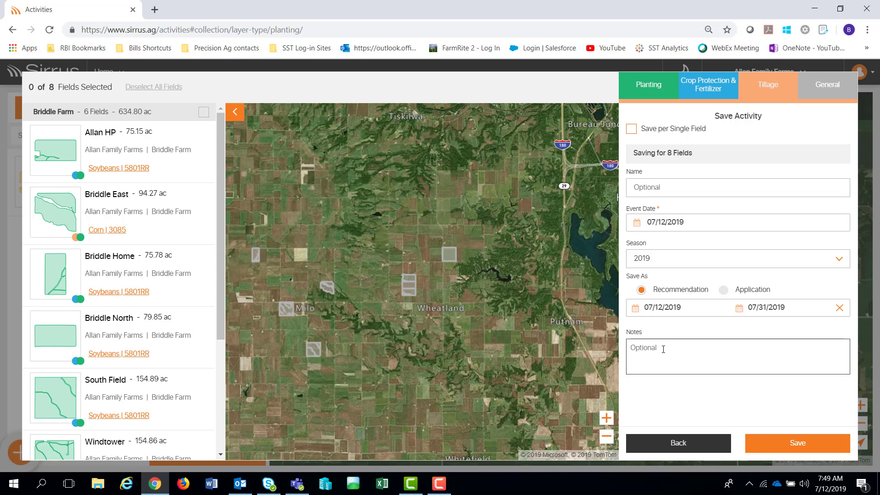
pyautogui.write('Weather patter show to have adeu')
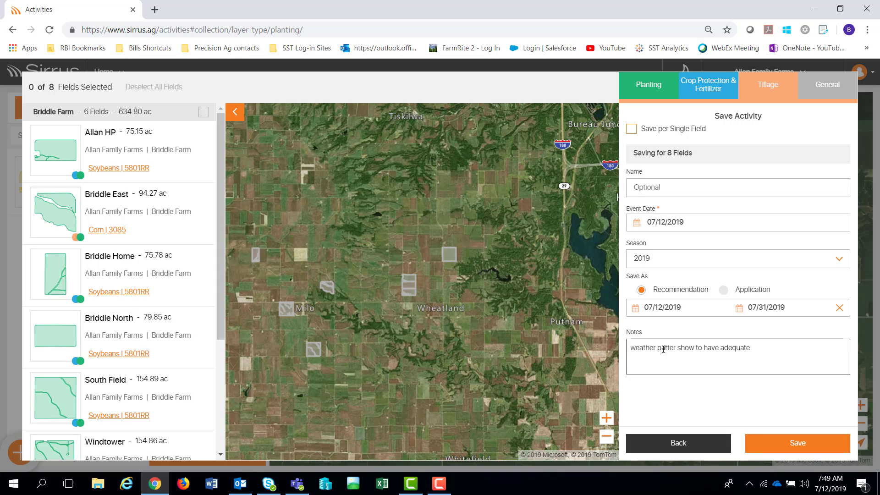
pyautogui.write(' moisture')
pyautogui.click(795, 445)
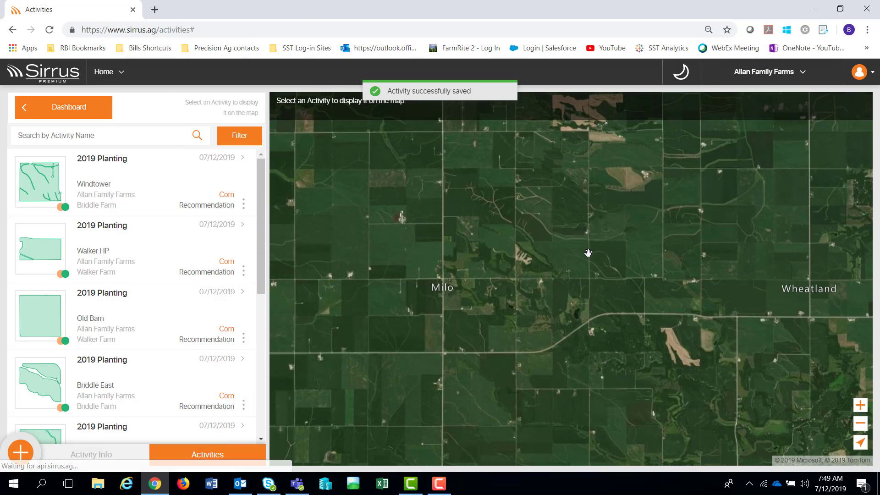
# Step: Return to the dashboard, open Windtower's 2019 Planting activity and examine its layers from Crop through Tillage Style
pyautogui.click(68, 110)
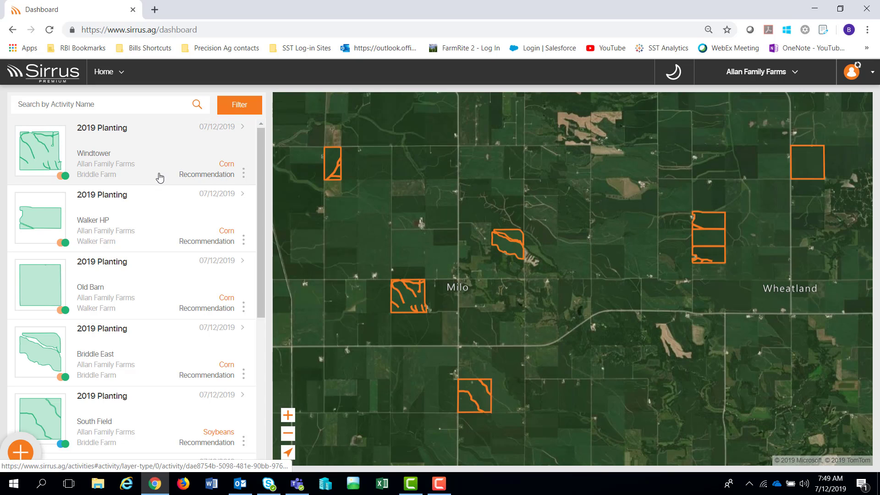
pyautogui.click(120, 166)
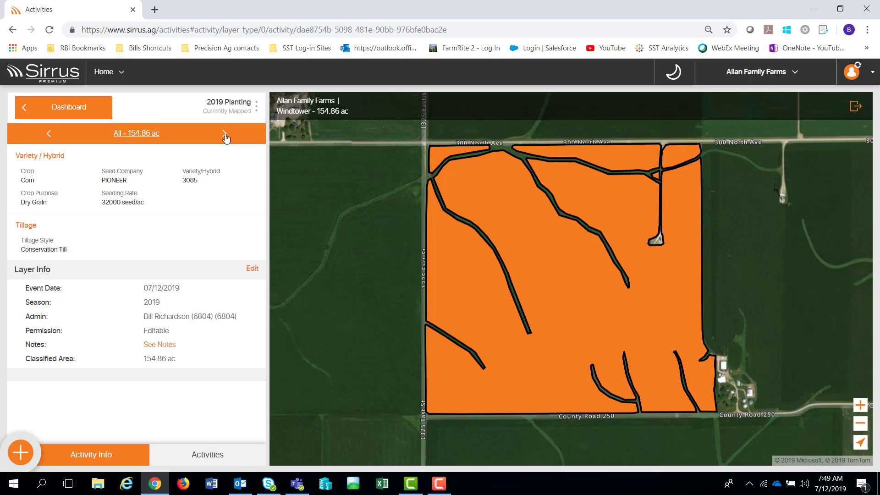
pyautogui.click(224, 135)
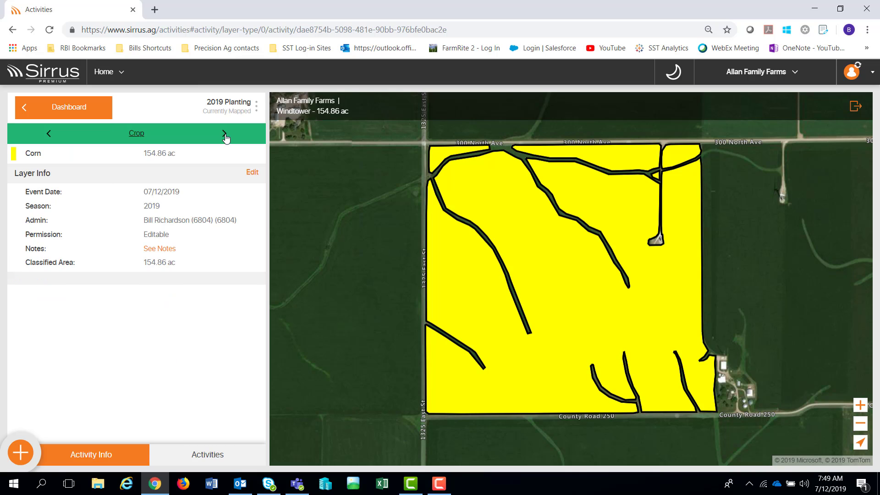
pyautogui.click(224, 134)
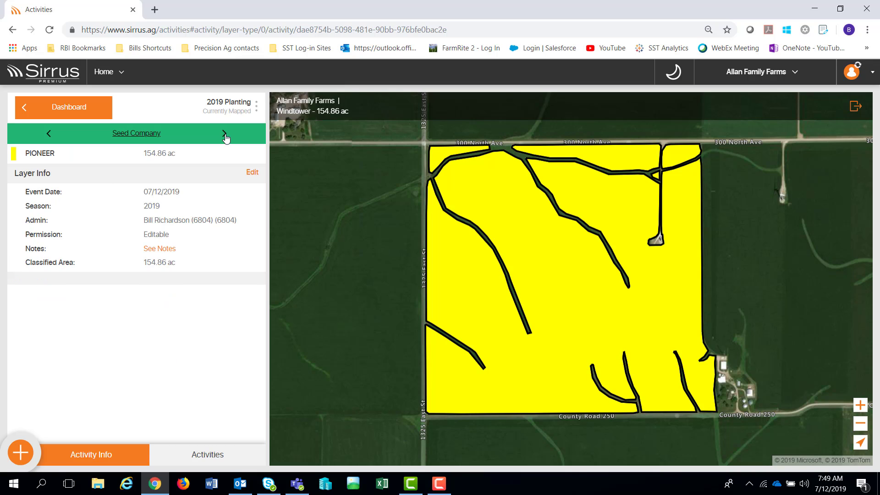
pyautogui.click(225, 134)
pyautogui.click(225, 134)
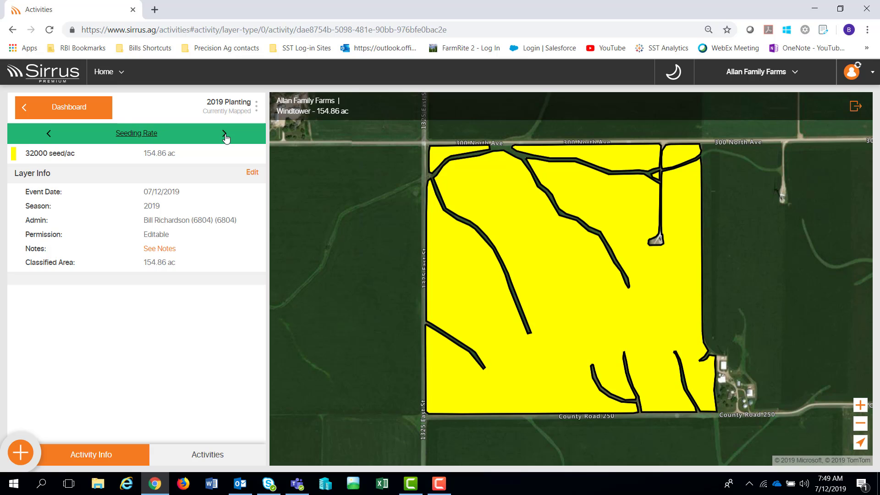
pyautogui.click(224, 134)
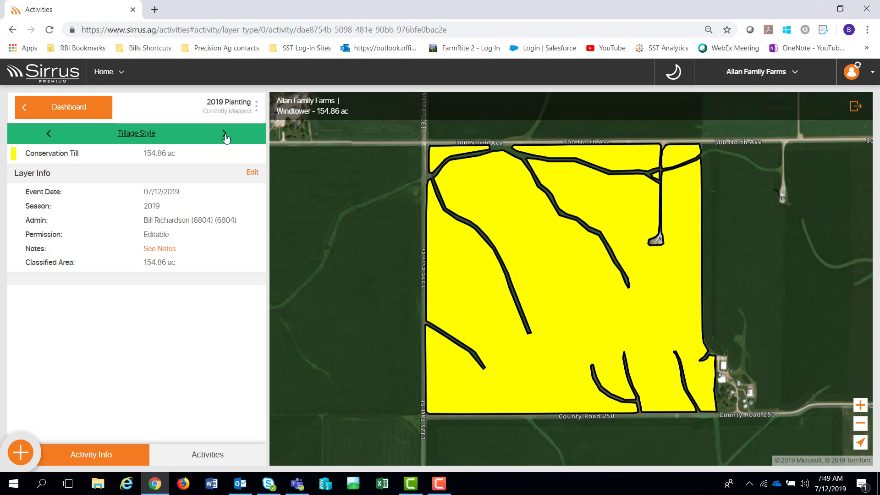
pyautogui.click(225, 133)
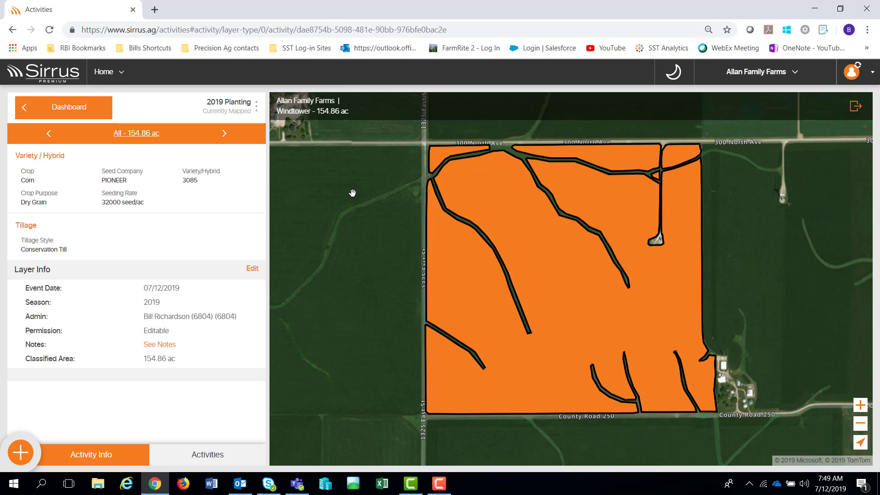
# Step: Start adding a new field and select the existing unassigned boundary on the map between Milo and Wheatland
pyautogui.click(202, 457)
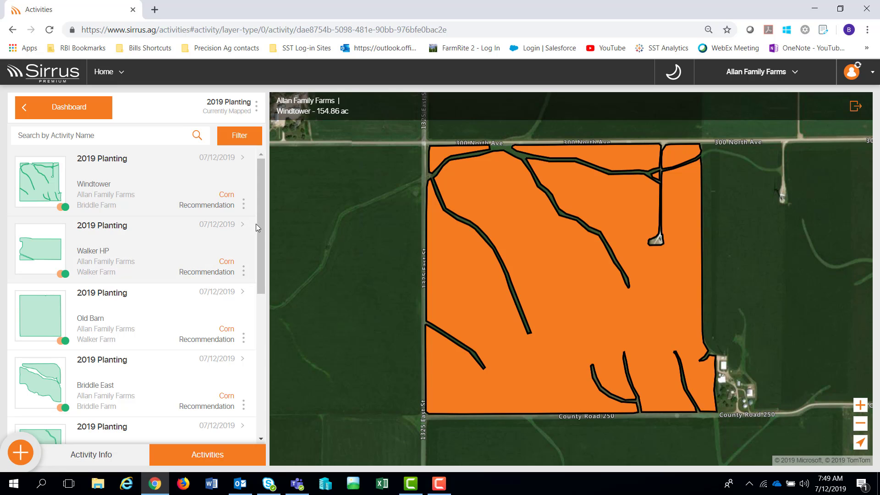
pyautogui.click(22, 457)
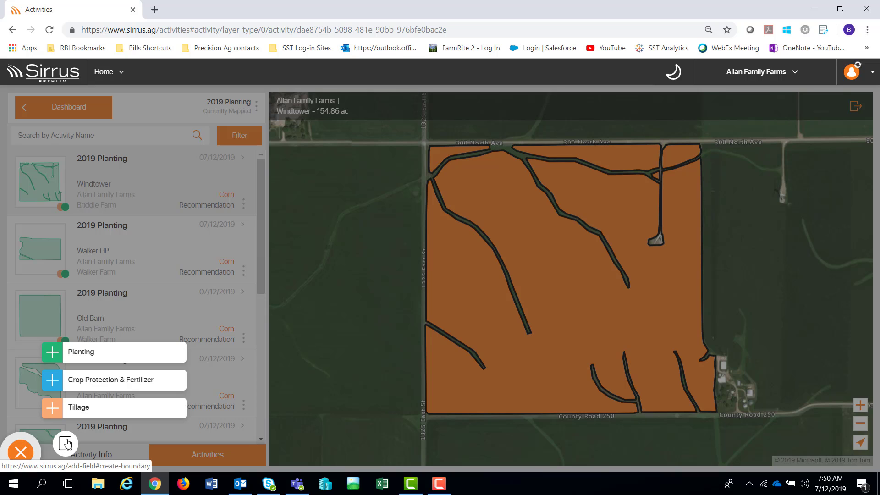
pyautogui.click(69, 451)
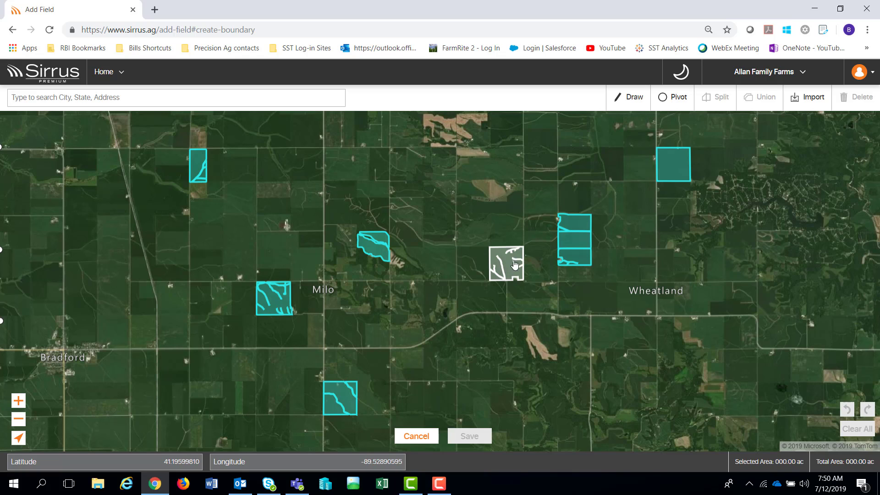
pyautogui.scroll(1, 509, 271)
pyautogui.scroll(2, 508, 272)
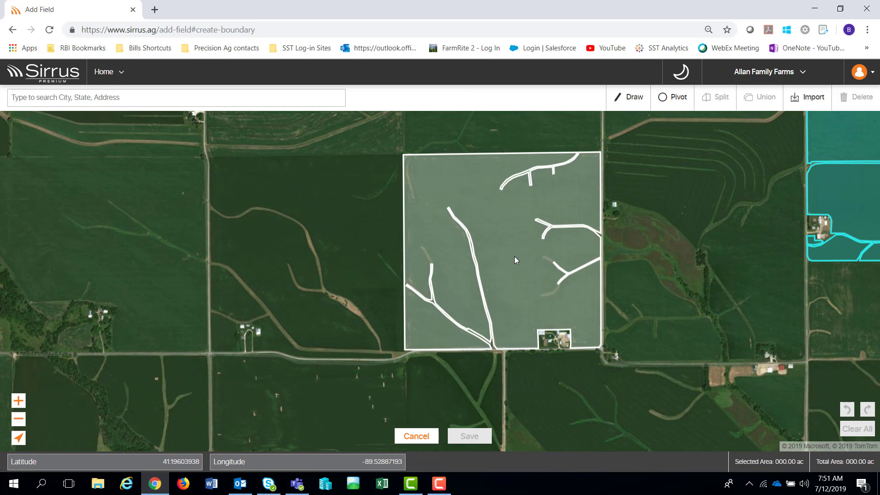
pyautogui.click(513, 257)
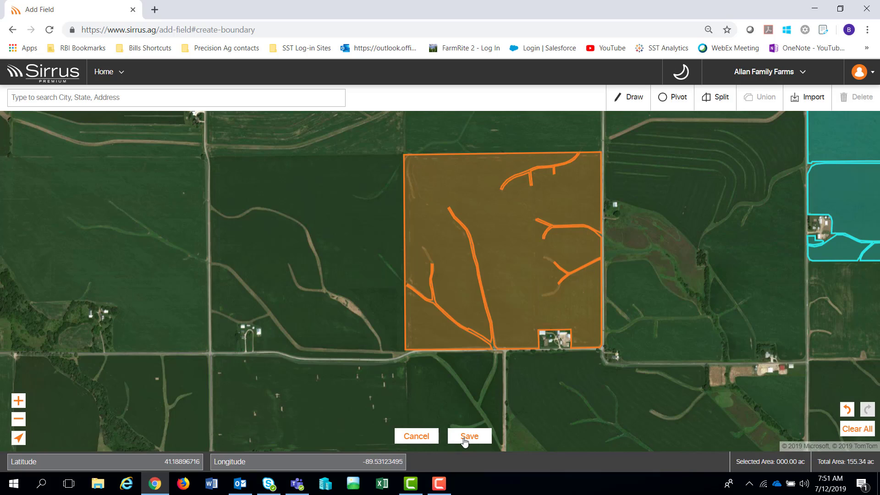
# Step: Save the new boundary as field F8 under grower Allan Family Farms and Briddle Farm
pyautogui.click(464, 437)
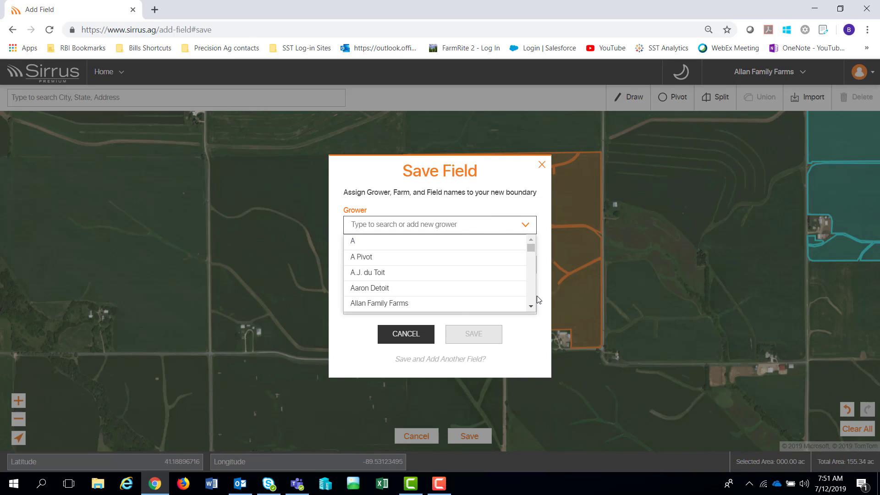
pyautogui.click(406, 304)
pyautogui.click(402, 272)
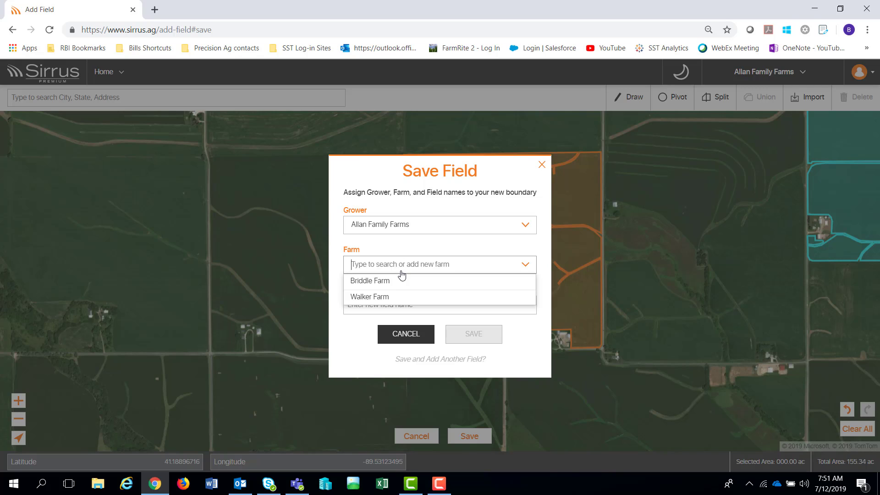
pyautogui.click(388, 281)
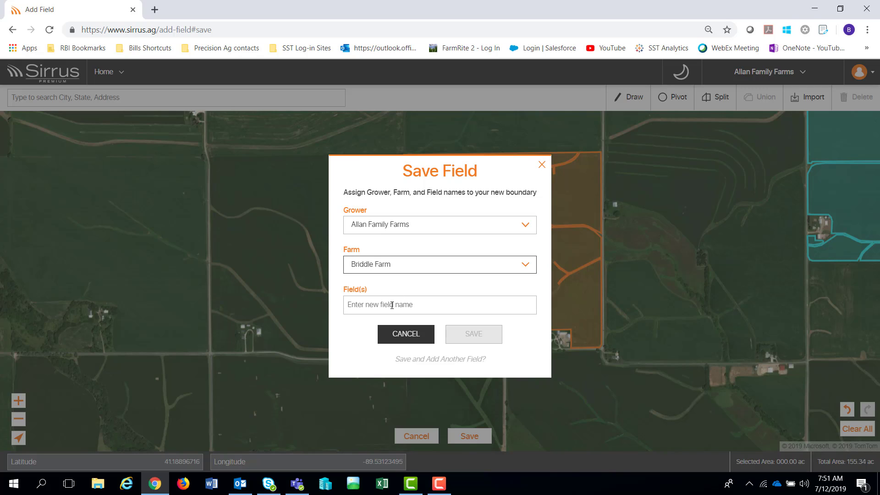
pyautogui.click(393, 304)
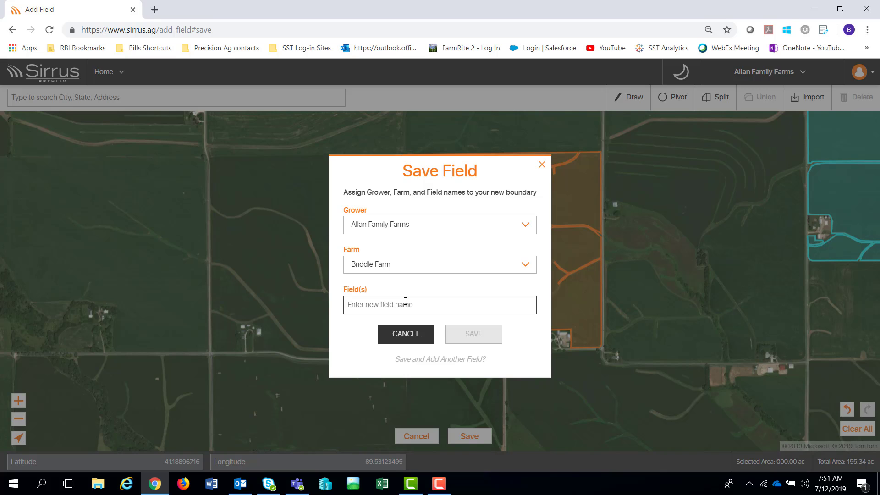
pyautogui.write('F8')
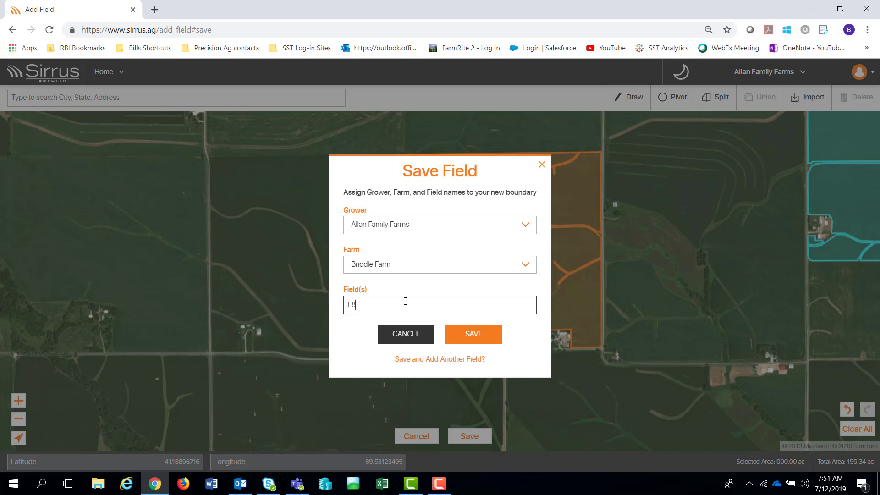
pyautogui.click(481, 333)
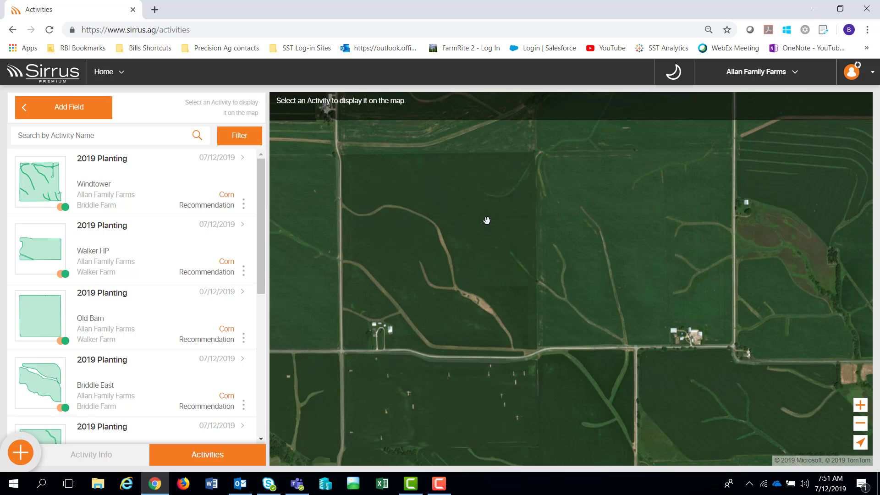
# Step: Narrow the dashboard to Briddle Farm and open field F8 east of Milo for boundary editing
pyautogui.click(795, 75)
pyautogui.click(818, 126)
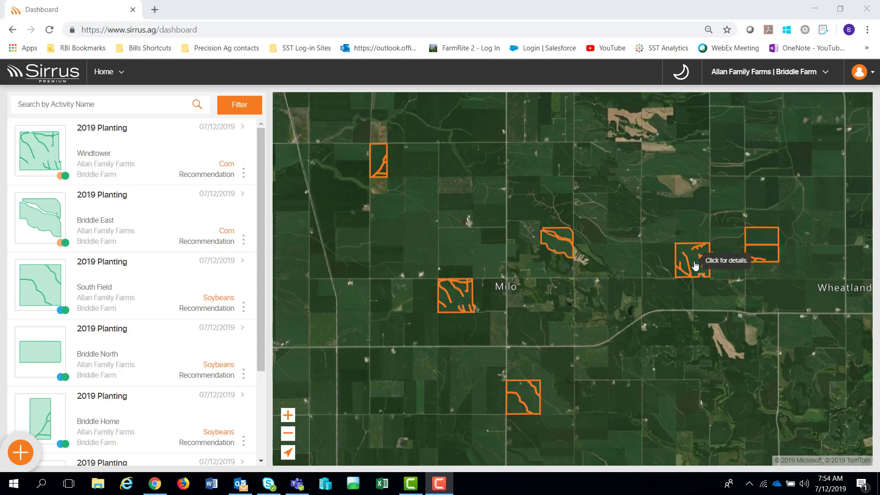
pyautogui.click(699, 266)
pyautogui.click(701, 267)
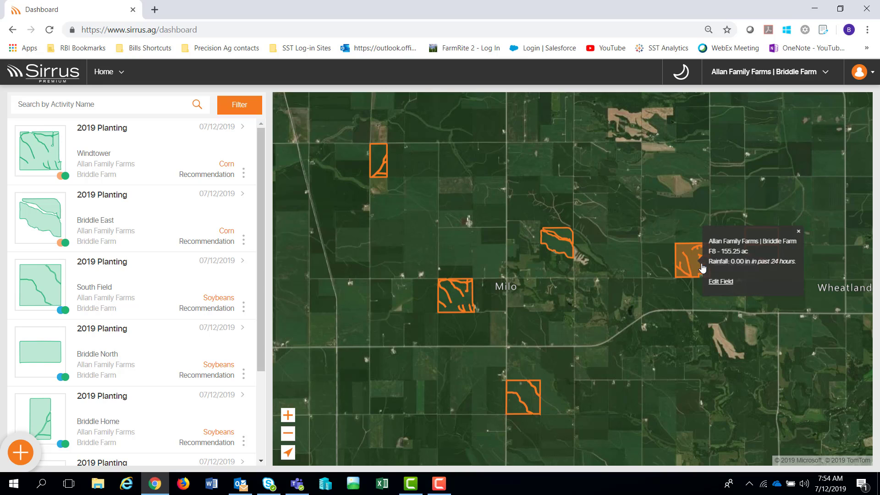
pyautogui.click(726, 283)
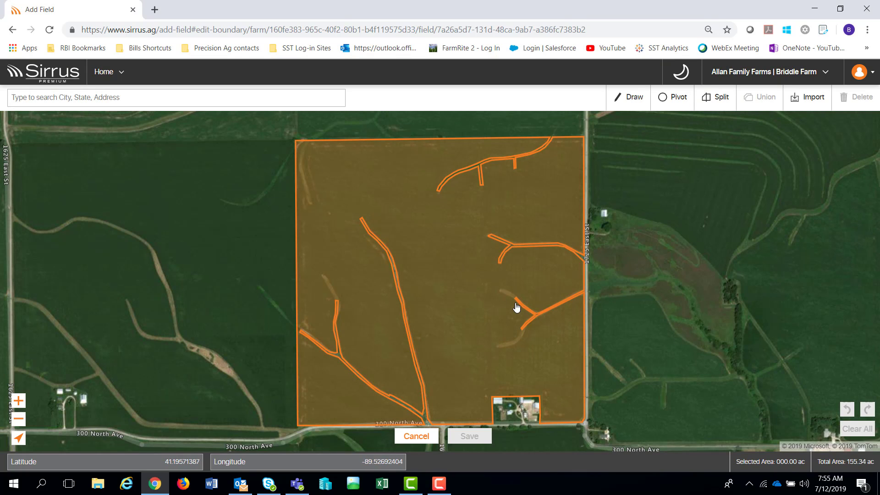
# Step: Split off the unmarked extension of the Y-shaped waterway's northwest branch near F8's east edge and delete that split area
pyautogui.scroll(1, 515, 311)
pyautogui.scroll(1, 519, 315)
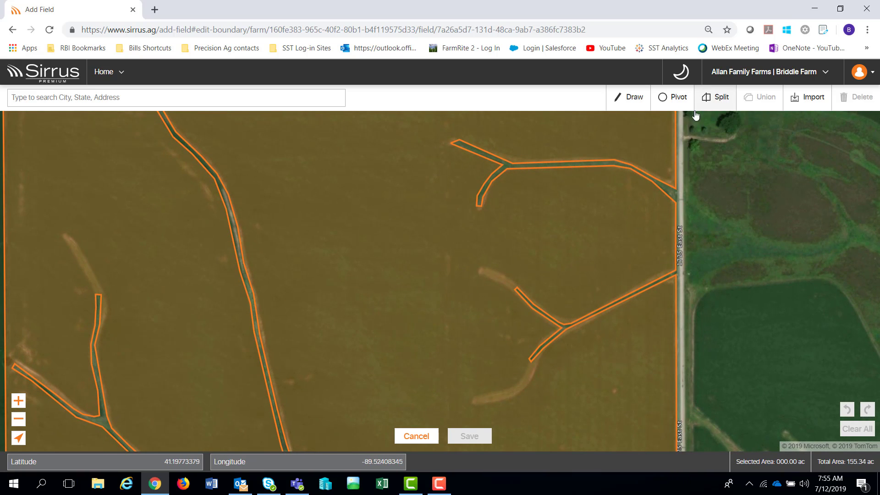
pyautogui.moveTo(566, 288); pyautogui.dragTo(592, 244)
pyautogui.click(711, 96)
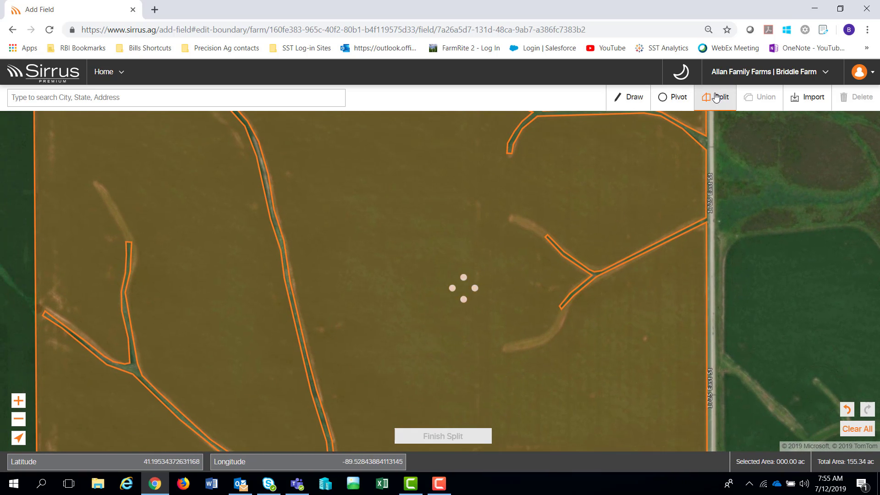
pyautogui.scroll(1, 549, 244)
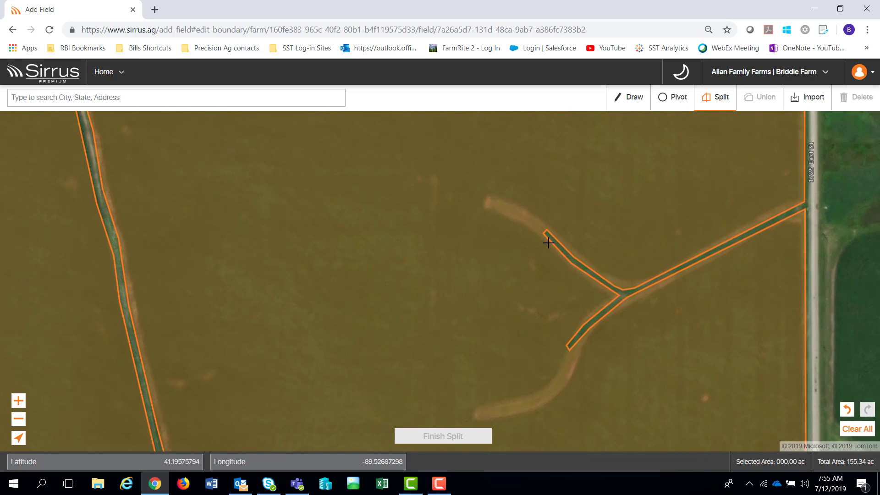
pyautogui.click(550, 234)
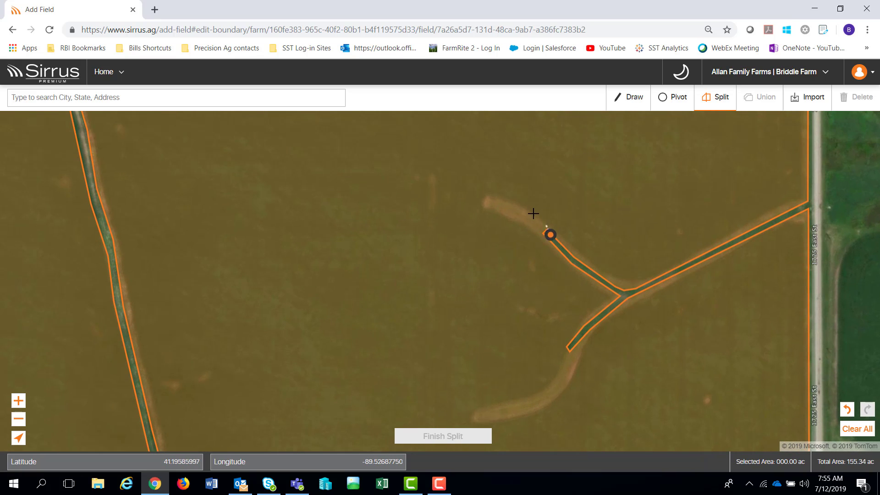
pyautogui.click(546, 226)
pyautogui.click(528, 211)
pyautogui.click(507, 202)
pyautogui.click(489, 196)
pyautogui.click(480, 206)
pyautogui.click(488, 208)
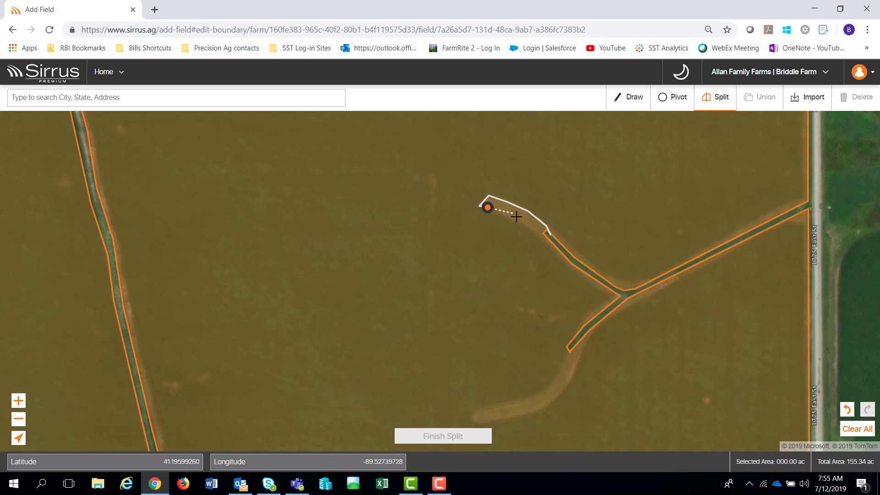
pyautogui.click(517, 222)
pyautogui.click(550, 242)
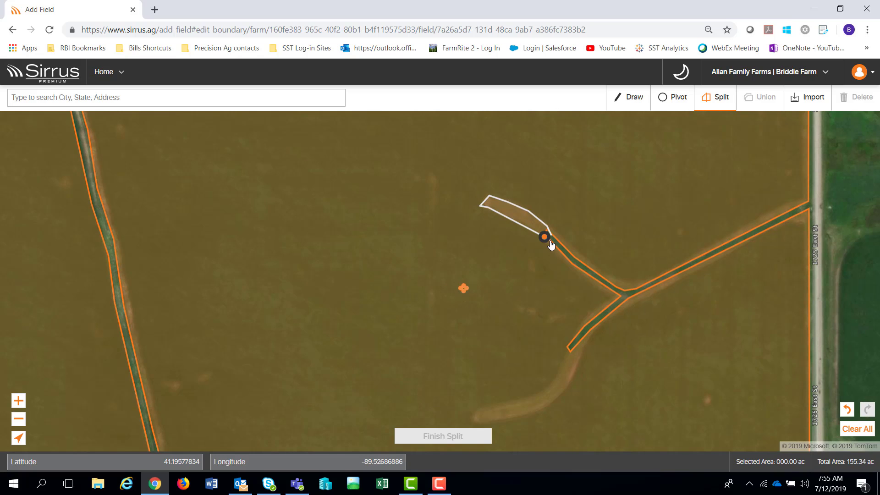
pyautogui.click(551, 241)
pyautogui.click(551, 241)
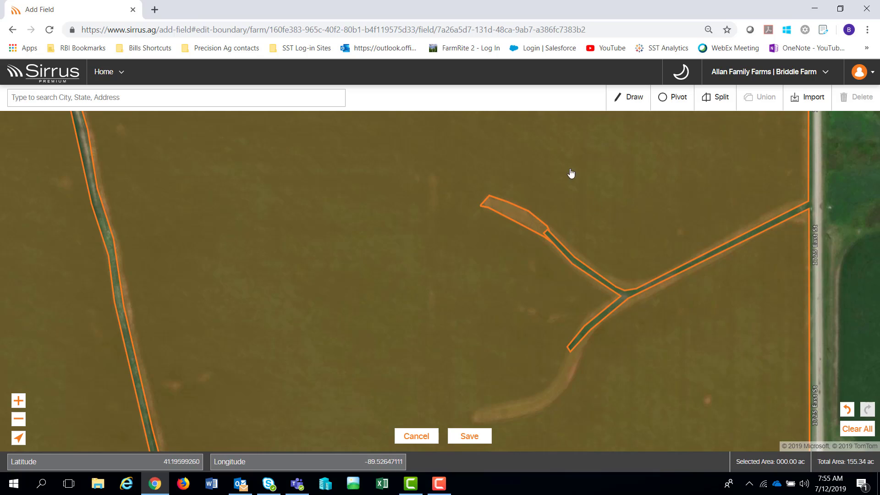
pyautogui.click(517, 219)
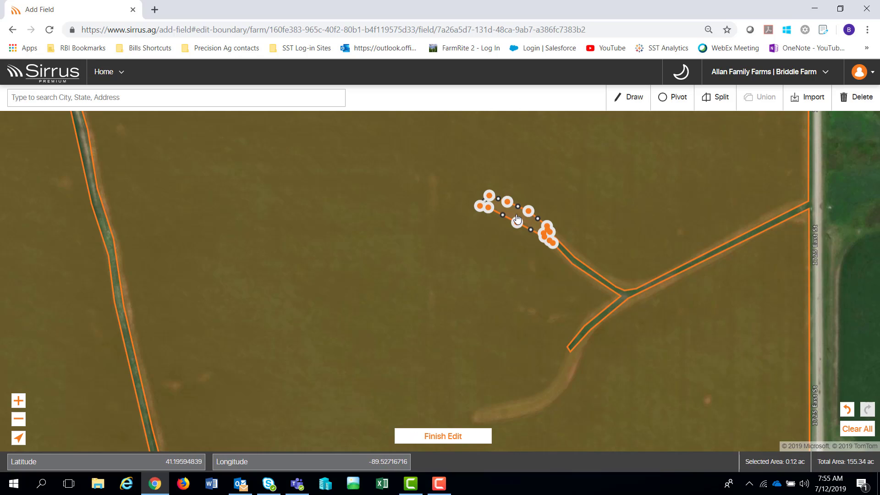
pyautogui.click(865, 102)
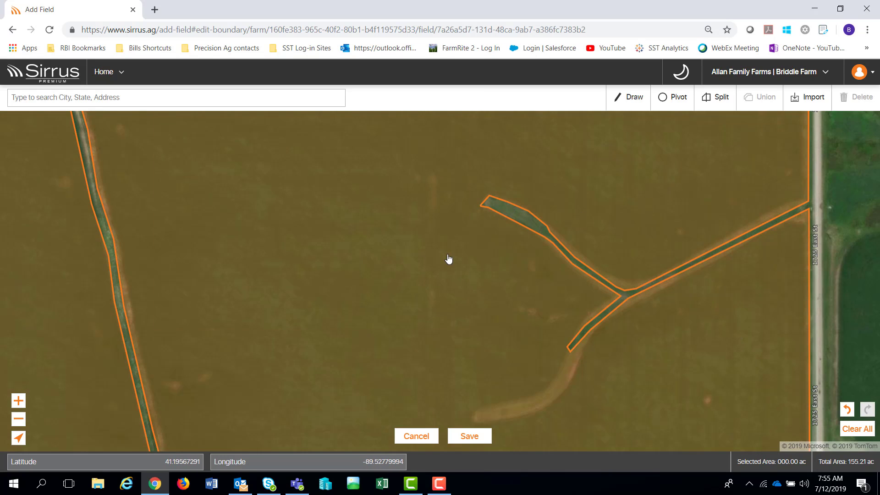
# Step: Draw an irregular area of about 5 ac in the open ground between F8's waterways and mark it as not cultivated
pyautogui.moveTo(479, 224); pyautogui.dragTo(744, 312)
pyautogui.scroll(-1, 601, 252)
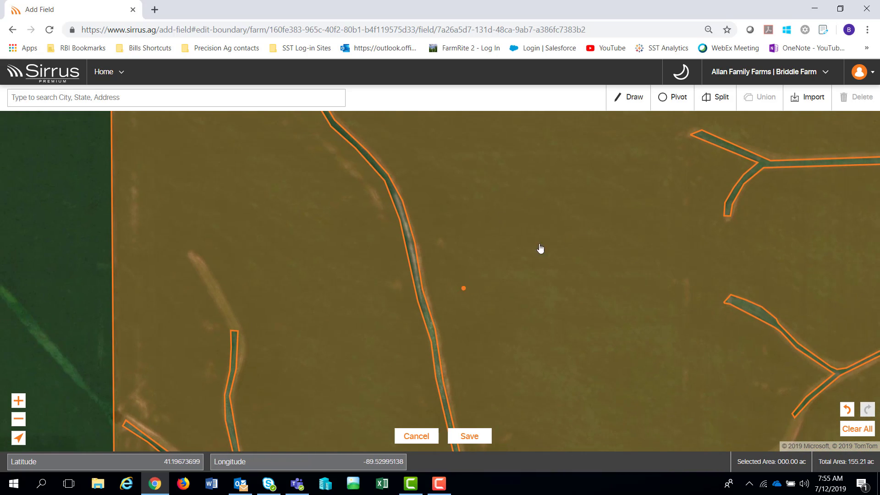
pyautogui.click(633, 97)
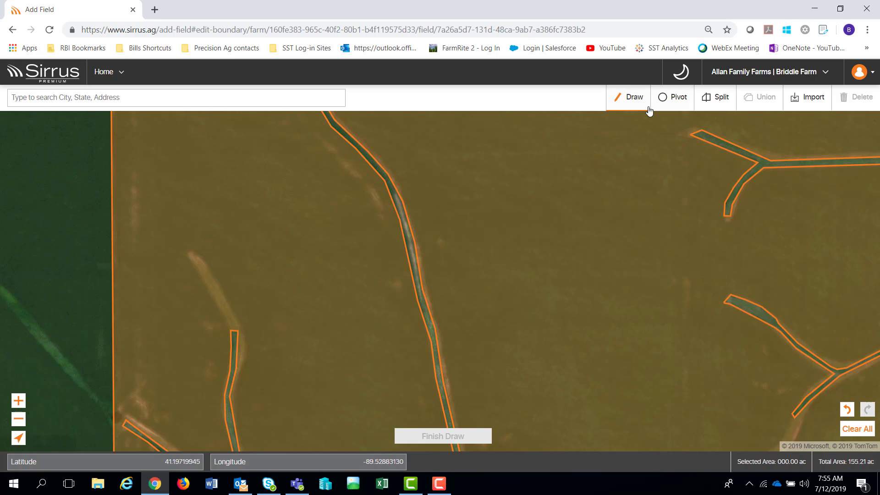
pyautogui.click(563, 204)
pyautogui.click(529, 221)
pyautogui.click(507, 242)
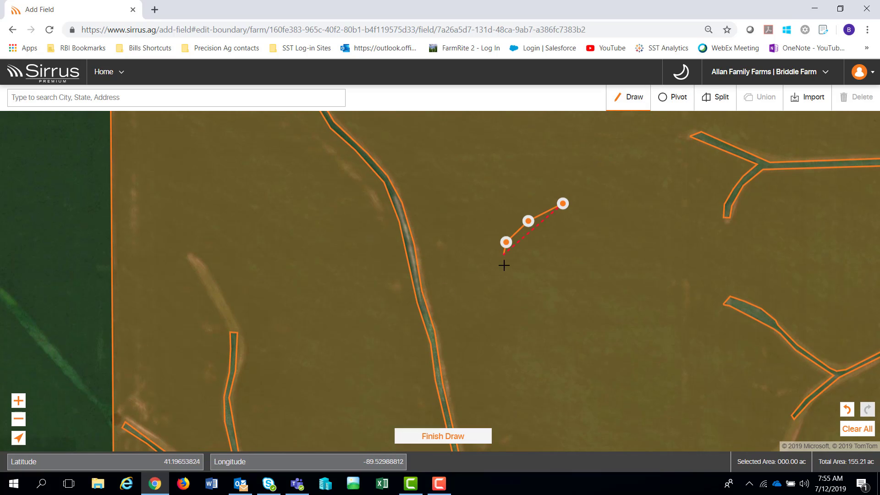
pyautogui.click(517, 315)
pyautogui.click(525, 385)
pyautogui.click(542, 428)
pyautogui.click(590, 425)
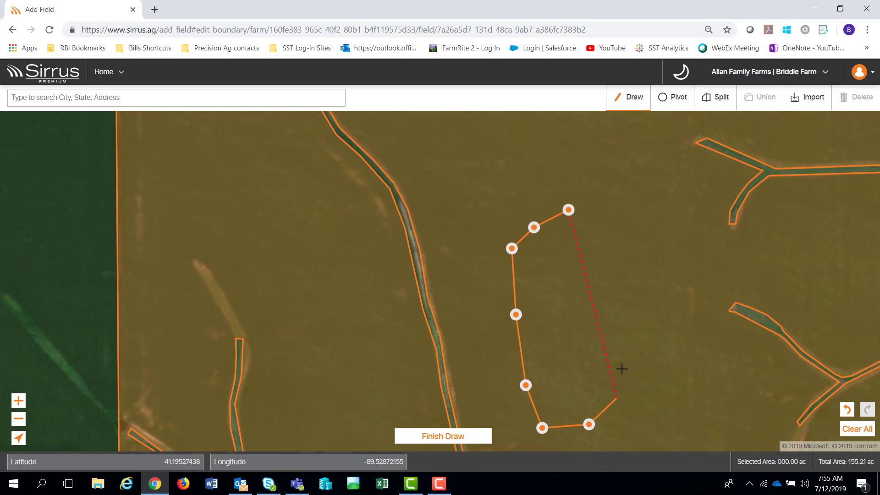
pyautogui.click(619, 312)
pyautogui.click(631, 282)
pyautogui.click(685, 201)
pyautogui.click(680, 187)
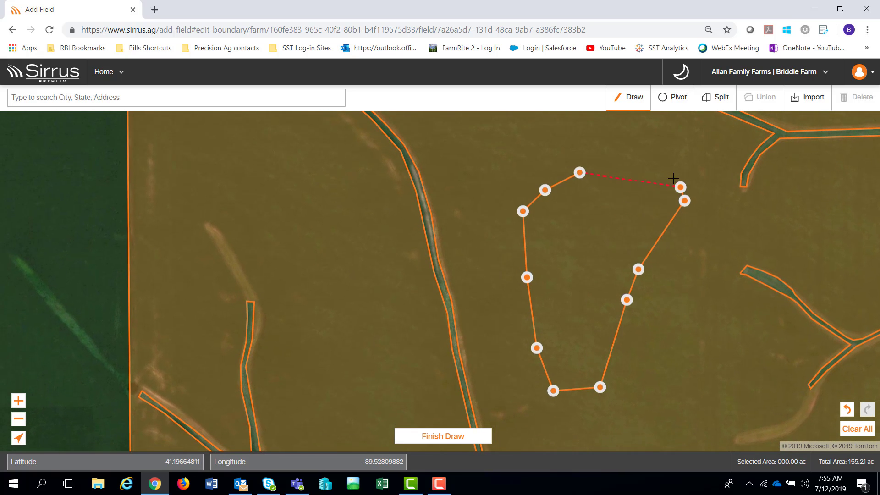
pyautogui.press('Return')
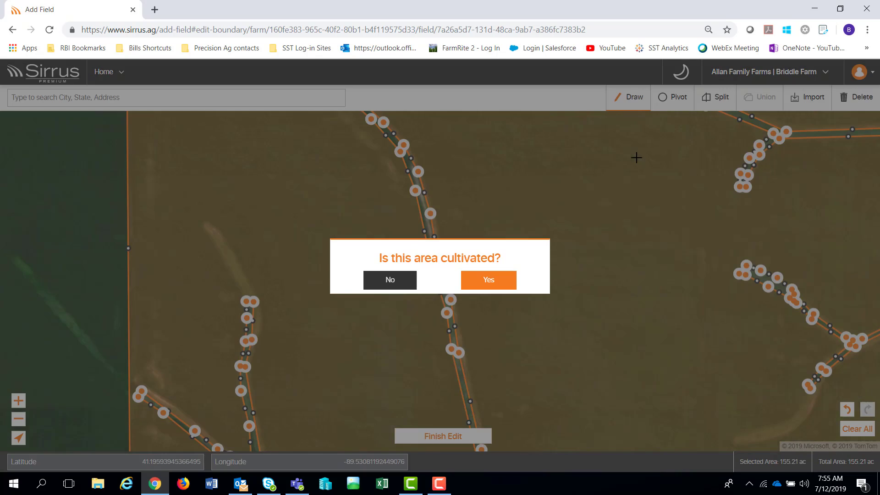
pyautogui.click(390, 280)
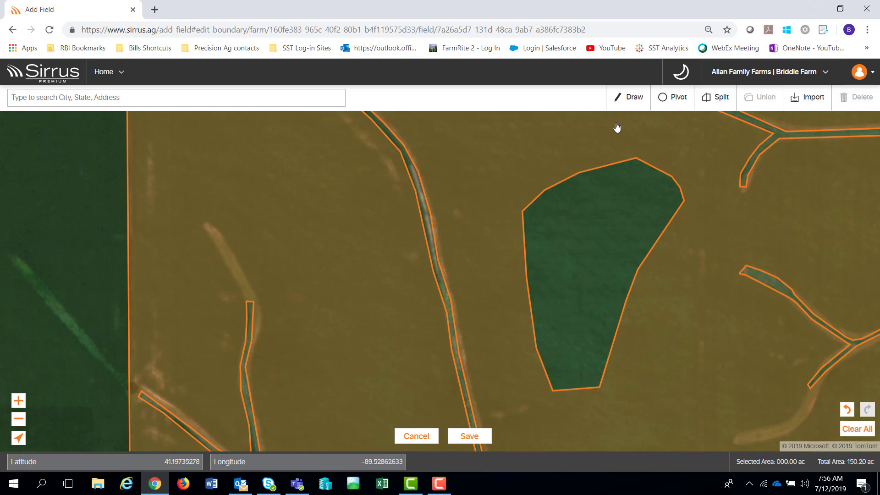
# Step: Draw a larger polygon around the uncultivated area in the middle of F8 to fill the hole
pyautogui.click(636, 100)
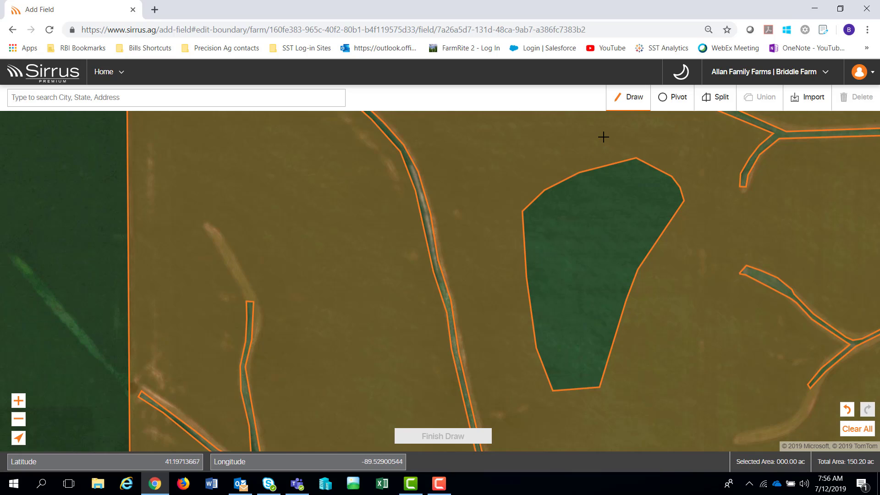
pyautogui.click(603, 138)
pyautogui.click(544, 149)
pyautogui.click(488, 205)
pyautogui.click(476, 287)
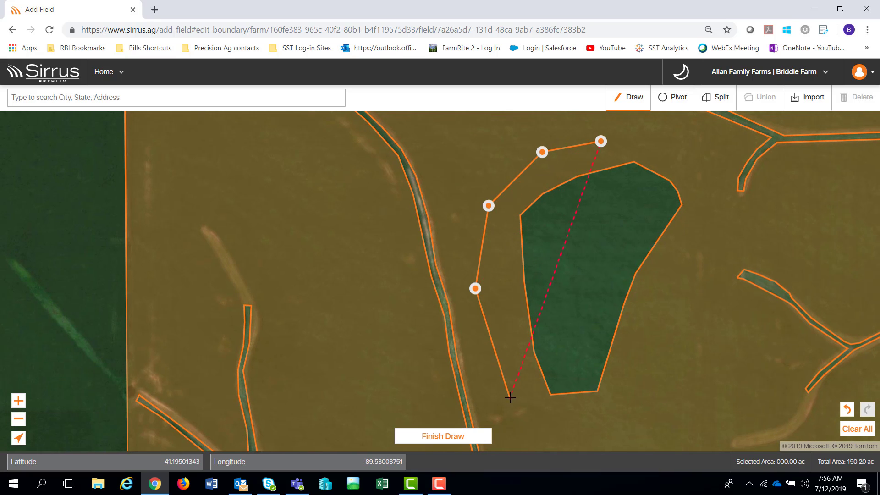
pyautogui.click(512, 401)
pyautogui.click(561, 437)
pyautogui.click(660, 411)
pyautogui.doubleClick(677, 326)
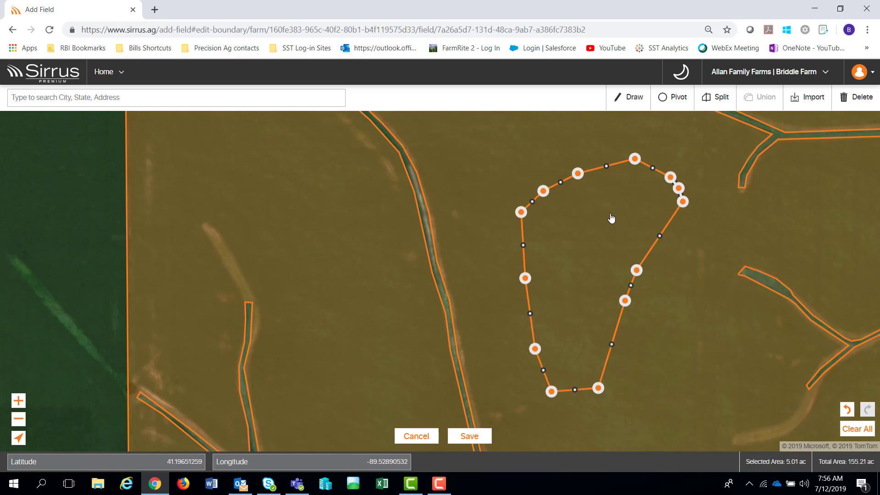
# Step: Select the filled area together with the surrounding F8 boundary and union them
pyautogui.scroll(-3, 661, 241)
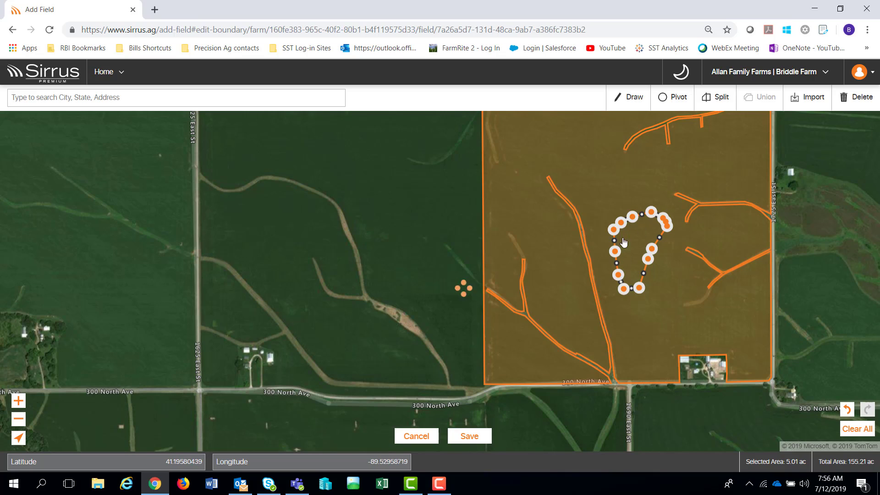
pyautogui.click(678, 269)
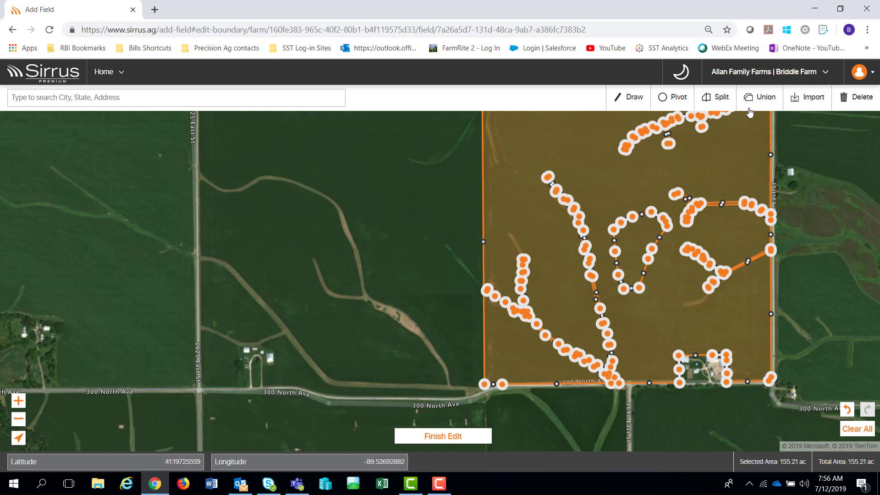
pyautogui.click(763, 99)
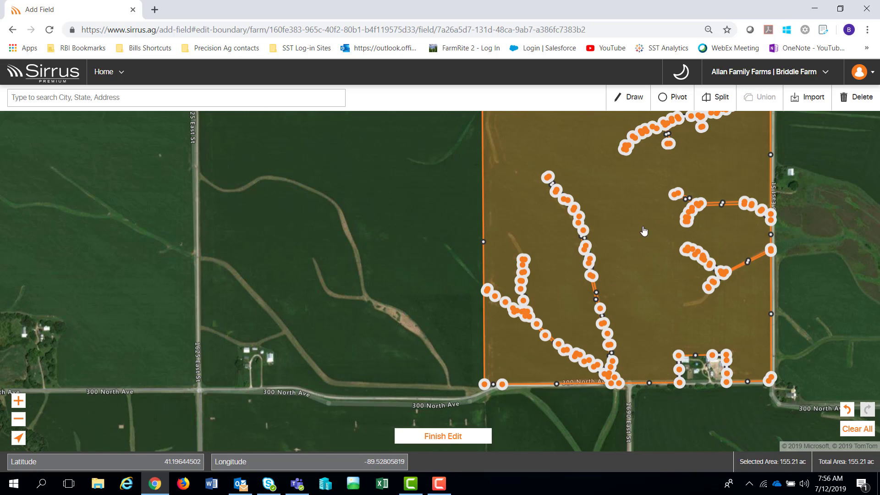
# Step: Undo the union and step back through the points of the surrounding polygon, redoing the last few removed points
pyautogui.click(848, 411)
pyautogui.click(847, 411)
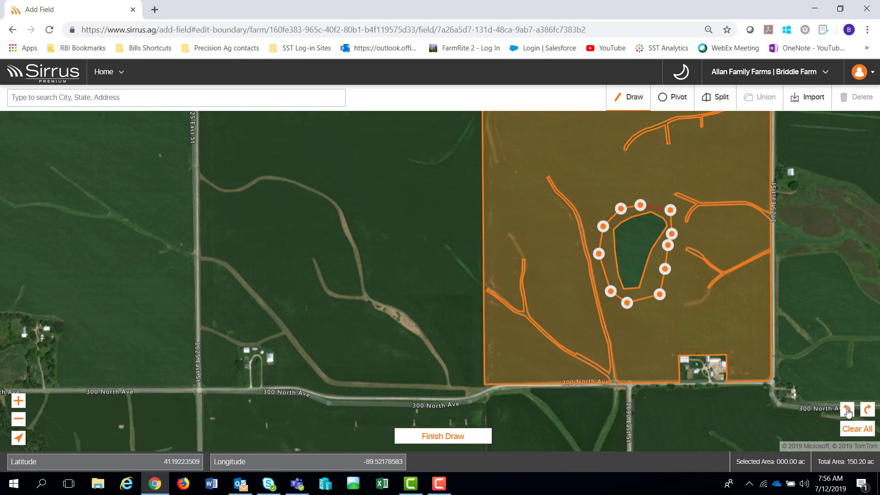
pyautogui.click(848, 411)
pyautogui.click(848, 410)
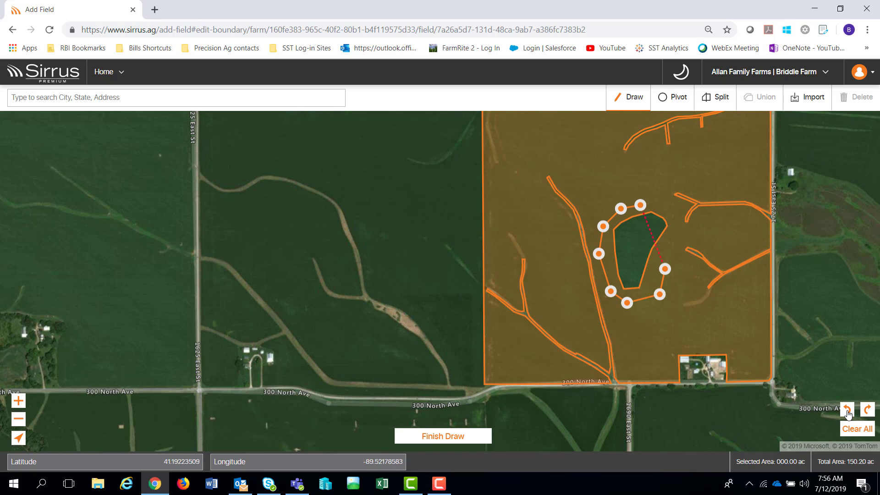
pyautogui.click(847, 411)
pyautogui.click(847, 410)
pyautogui.click(847, 411)
pyautogui.click(848, 411)
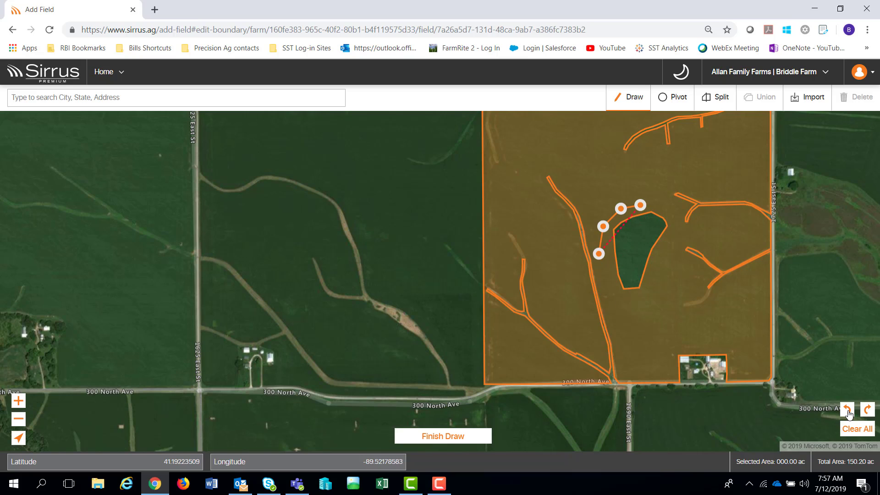
pyautogui.click(848, 411)
pyautogui.click(866, 410)
pyautogui.click(866, 410)
pyautogui.click(866, 411)
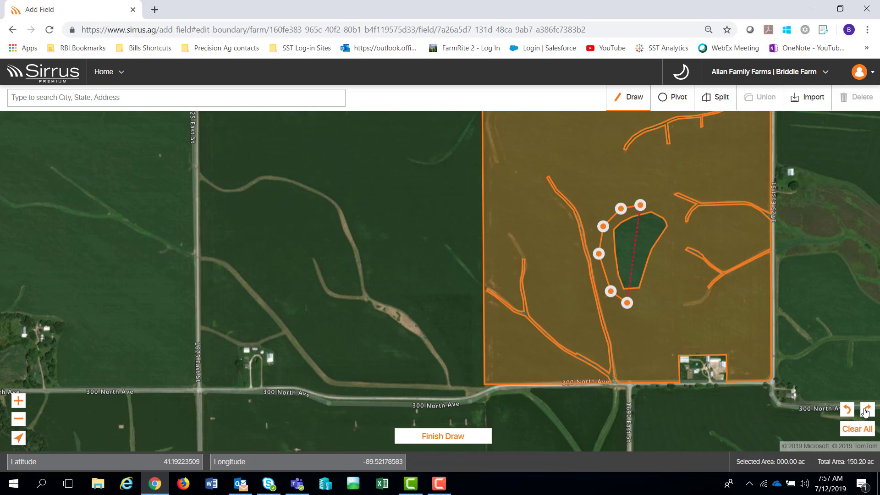
# Step: Clear all boundary edits on F8, try redo and undo once, and save the field
pyautogui.click(858, 429)
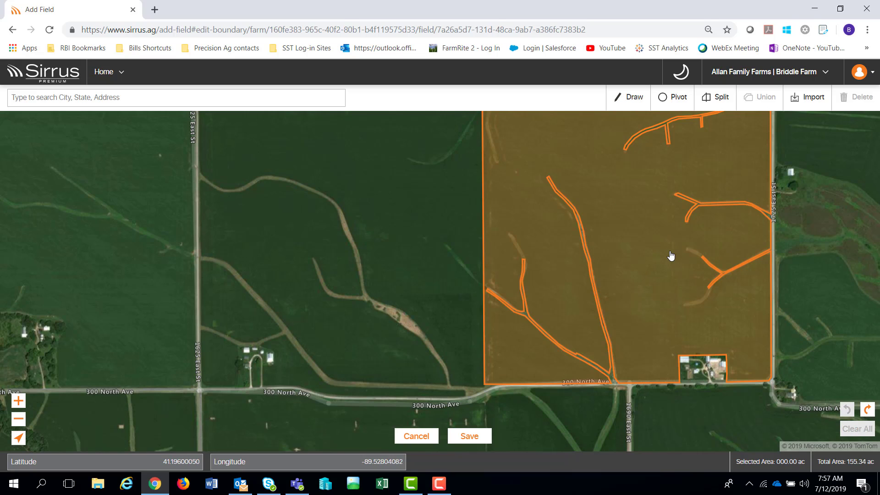
pyautogui.click(868, 411)
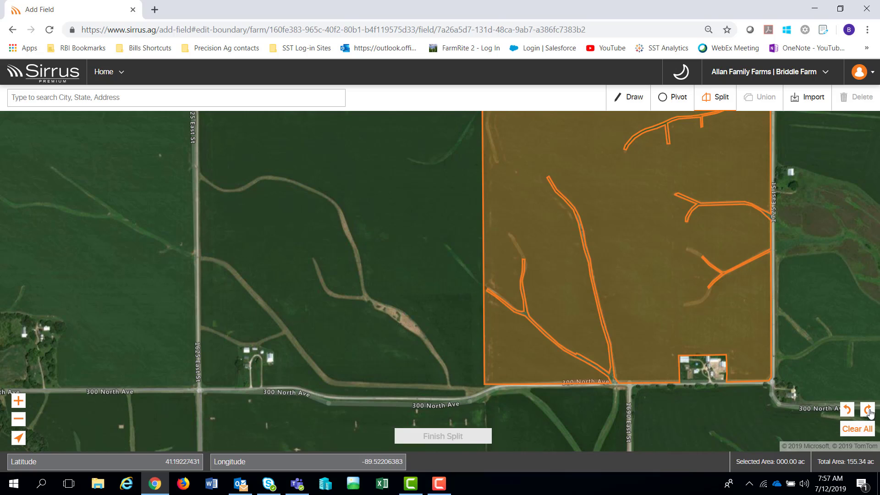
pyautogui.click(849, 410)
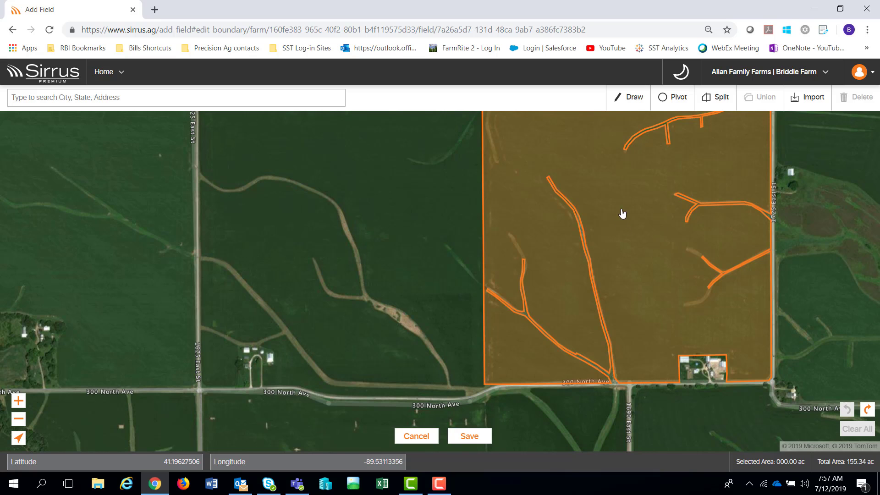
pyautogui.click(468, 436)
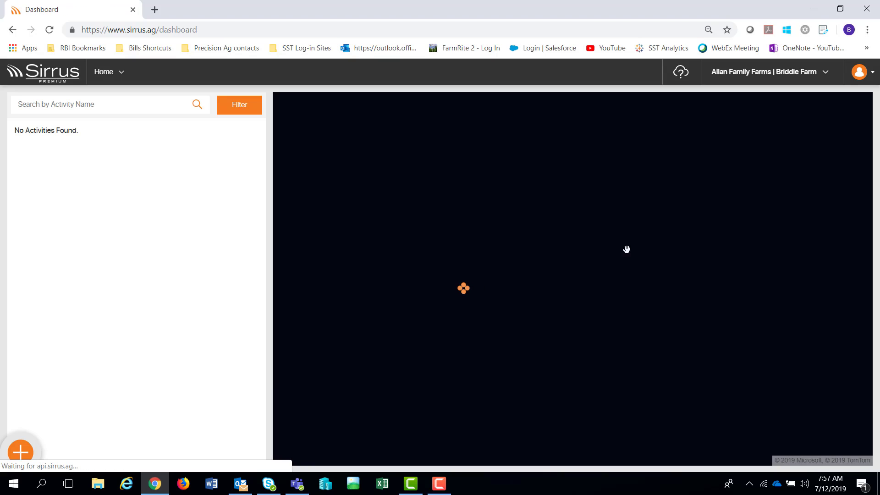